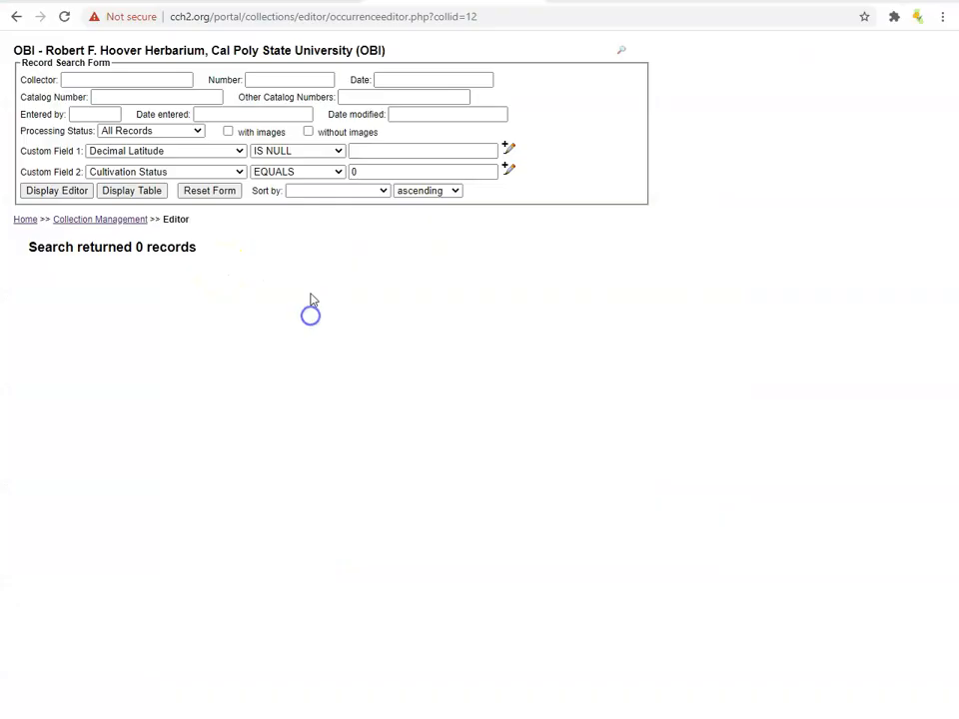
Step: List the records lacking a decimal latitude in a table and open one specimen record for editing
{"action": "left_click", "coordinate": [141, 191]}
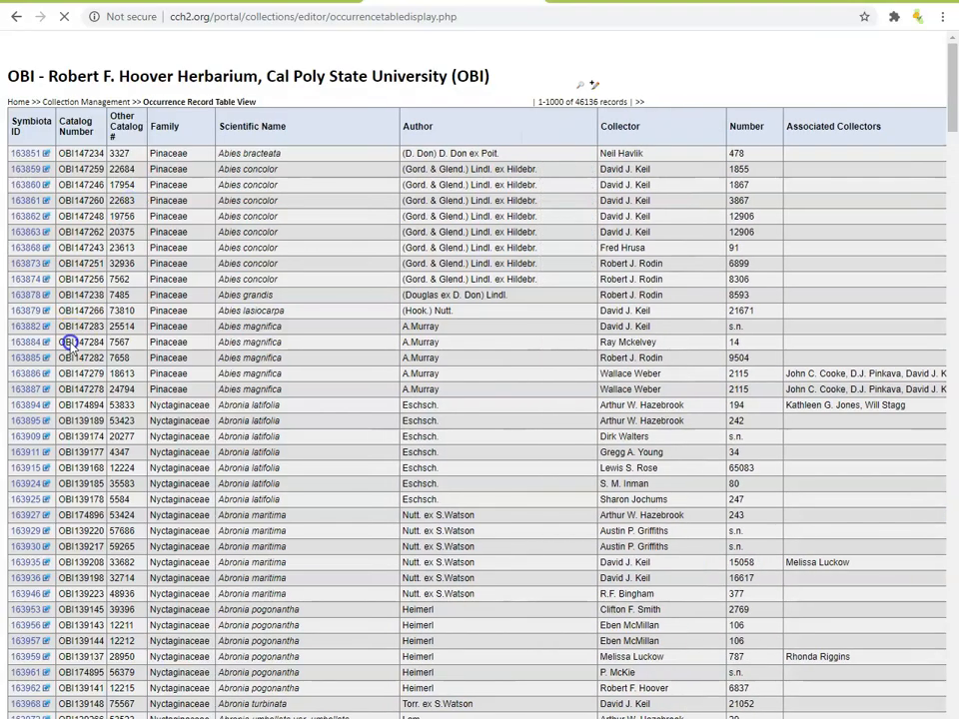
{"action": "left_click", "coordinate": [24, 366]}
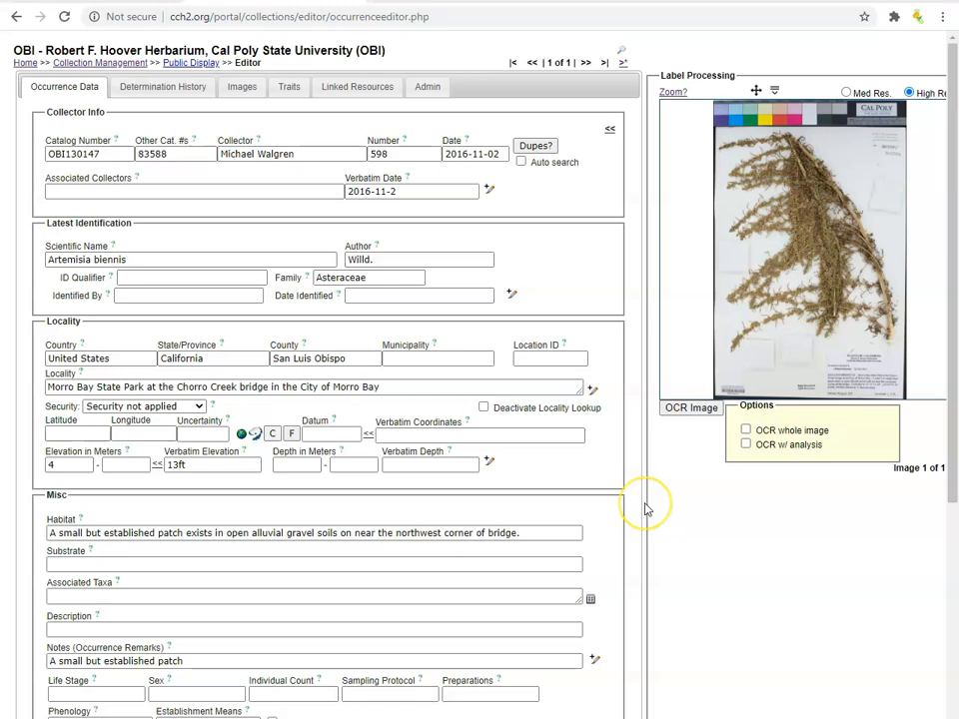
Step: Open the coordinate conversion fields for the Artemisia biennis record and enter the label's latitude as 35° 21' 16.24" N
{"action": "left_click_drag", "start_coordinate": [392, 383], "coordinate": [24, 387]}
{"action": "left_click", "coordinate": [809, 360]}
{"action": "left_click_drag", "start_coordinate": [823, 320], "coordinate": [773, 254]}
{"action": "left_click_drag", "start_coordinate": [838, 289], "coordinate": [805, 281]}
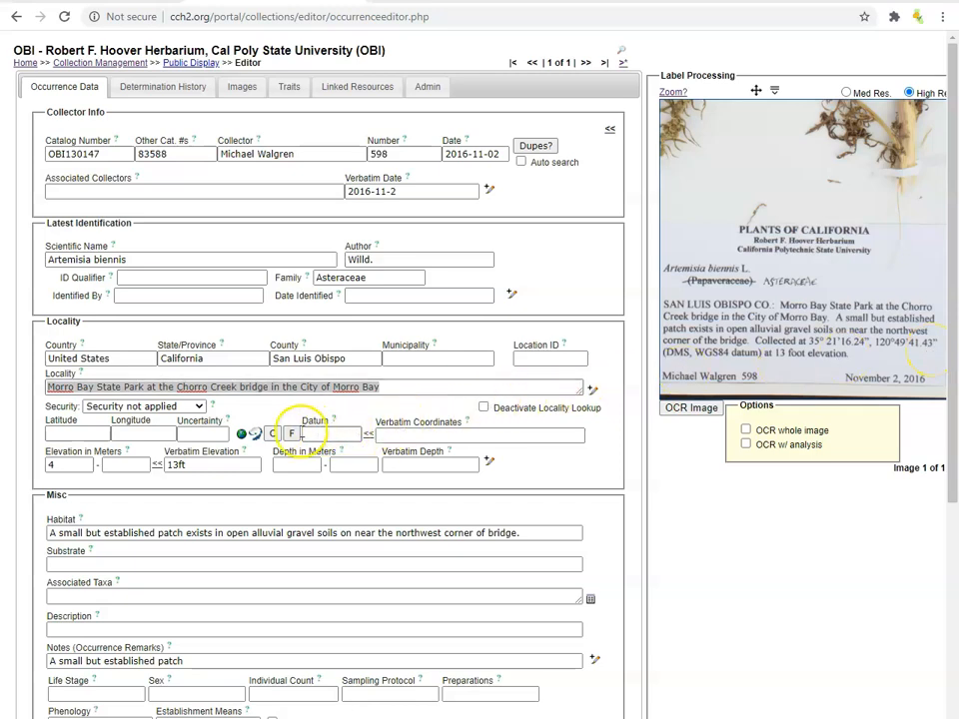
{"action": "left_click", "coordinate": [293, 433]}
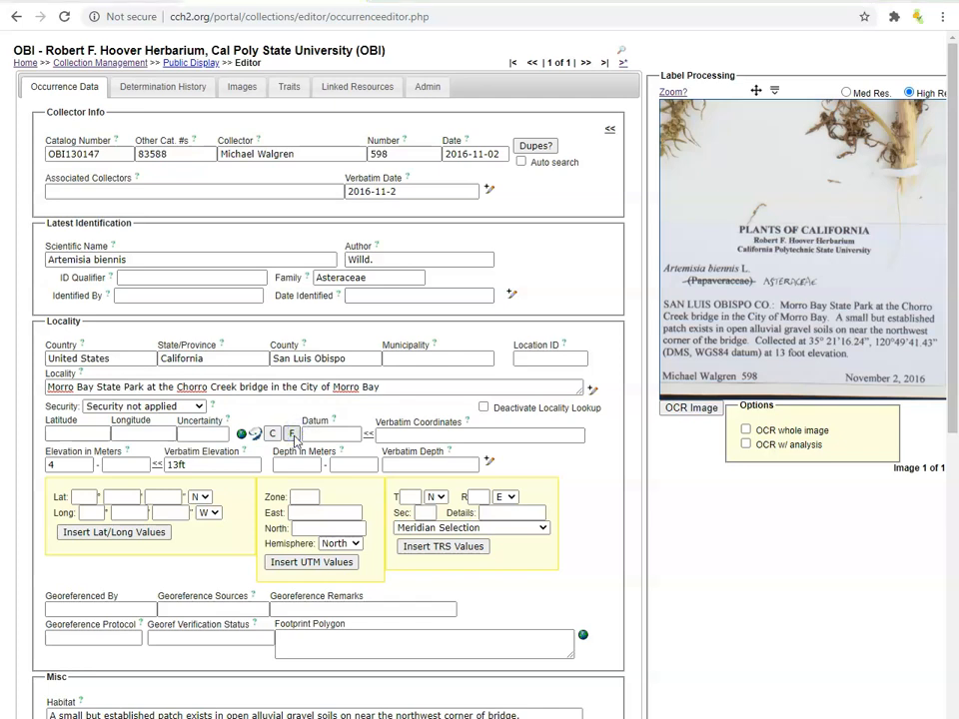
{"action": "left_click", "coordinate": [82, 496]}
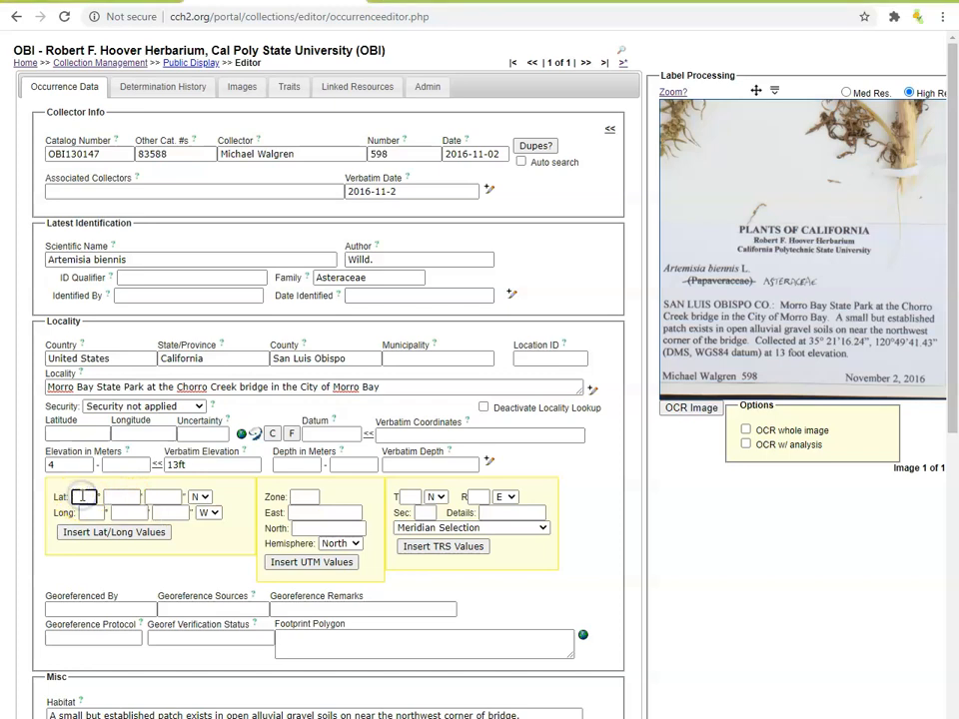
{"action": "type", "text": "35"}
{"action": "key", "text": "Tab"}
{"action": "type", "text": "21"}
{"action": "key", "text": "Tab"}
{"action": "type", "text": "16.24"}
{"action": "key", "text": "Tab"}
Step: Enter the longitude as 120° 49' 41.43" W and insert the latitude and longitude into the record's coordinate fields
{"action": "key", "text": "Tab"}
{"action": "type", "text": "120"}
{"action": "key", "text": "Tab"}
{"action": "type", "text": "49"}
{"action": "key", "text": "Tab"}
{"action": "type", "text": "41.43"}
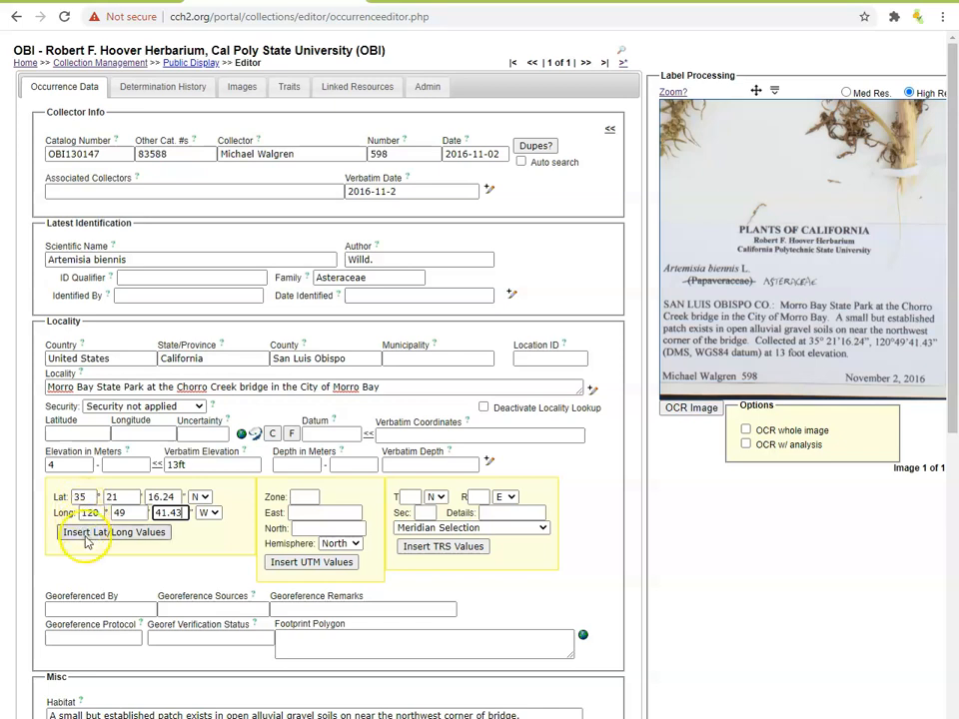
{"action": "left_click", "coordinate": [84, 534]}
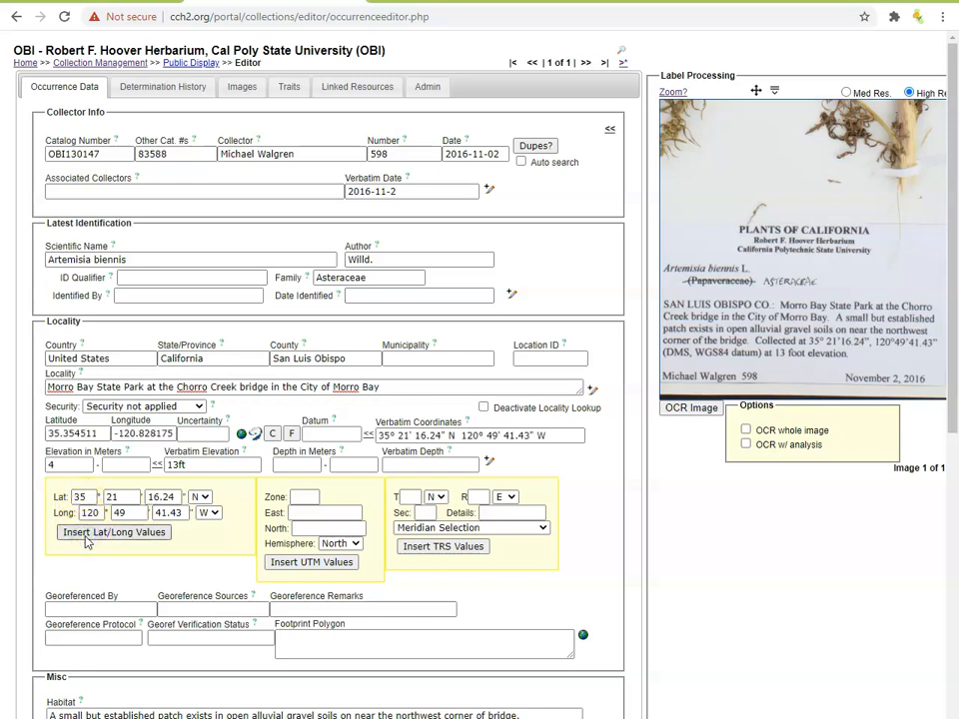
{"action": "left_click", "coordinate": [127, 534]}
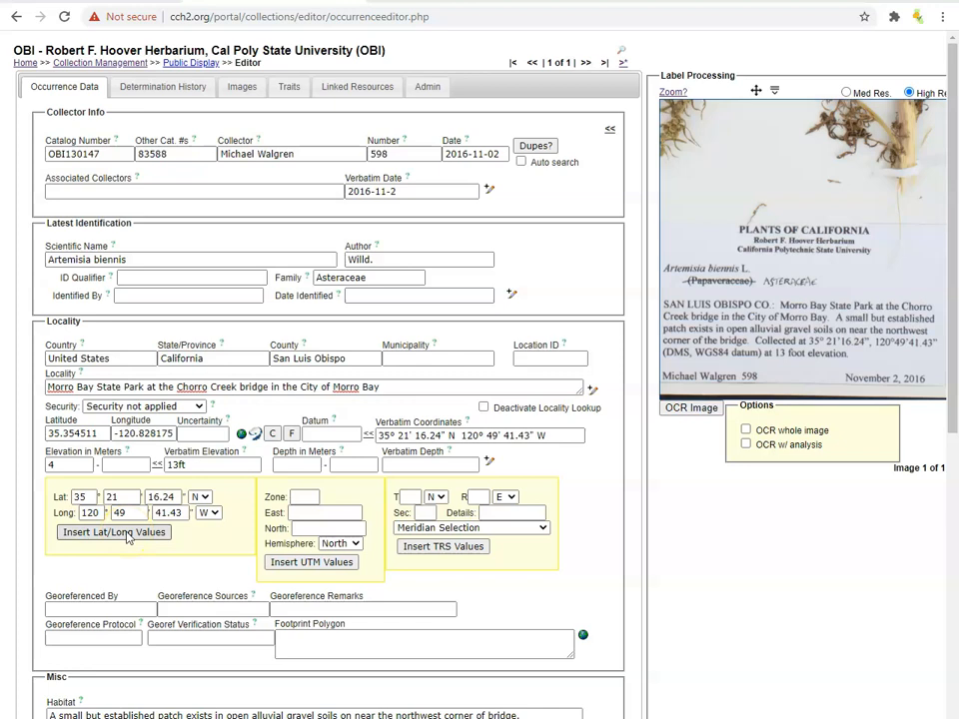
Step: Enter the georeferencer's username and the georeference remark "coordinates from label" for the Artemisia biennis record
{"action": "left_click", "coordinate": [110, 608]}
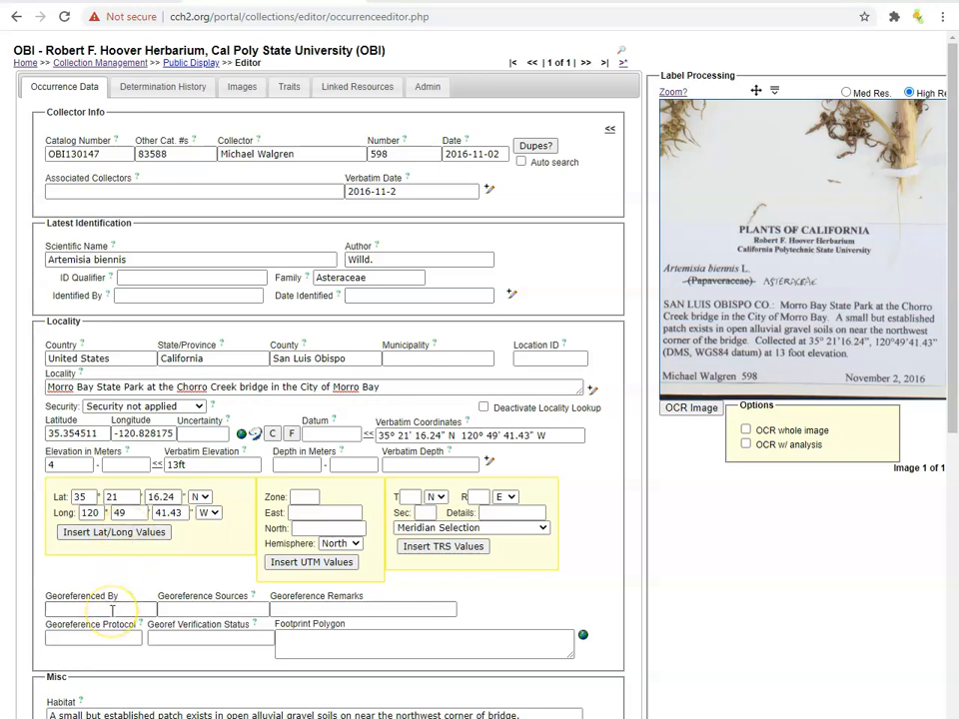
{"action": "left_click", "coordinate": [327, 610]}
{"action": "left_click", "coordinate": [110, 608]}
{"action": "type", "text": "kdpears"}
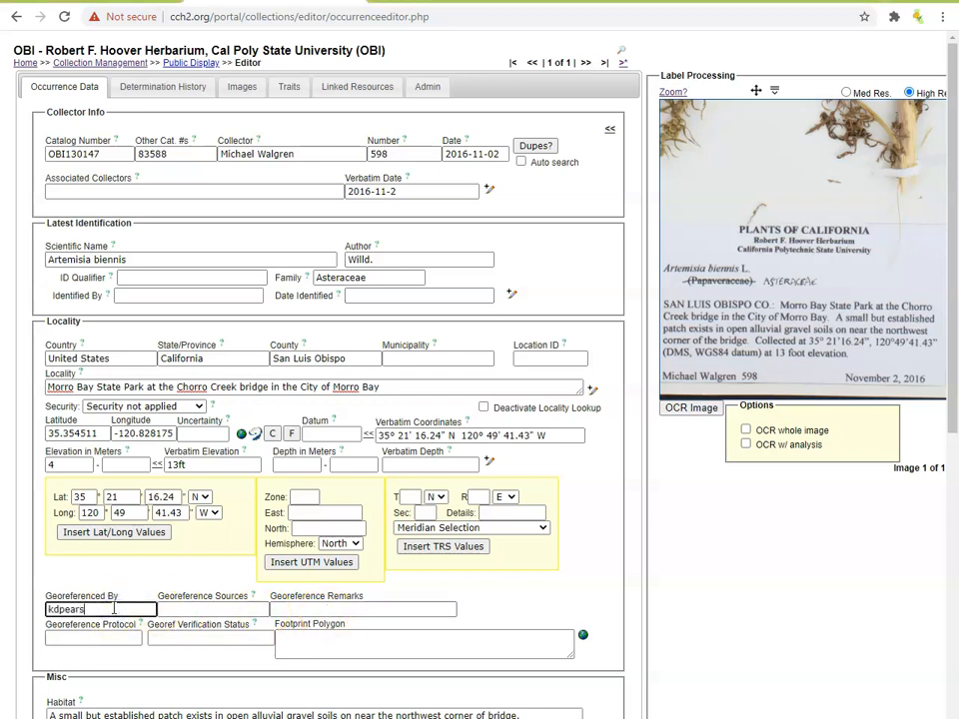
{"action": "type", "text": "o"}
{"action": "key", "text": "Tab"}
{"action": "key", "text": "Tab"}
{"action": "type", "text": "coordinates from lab"}
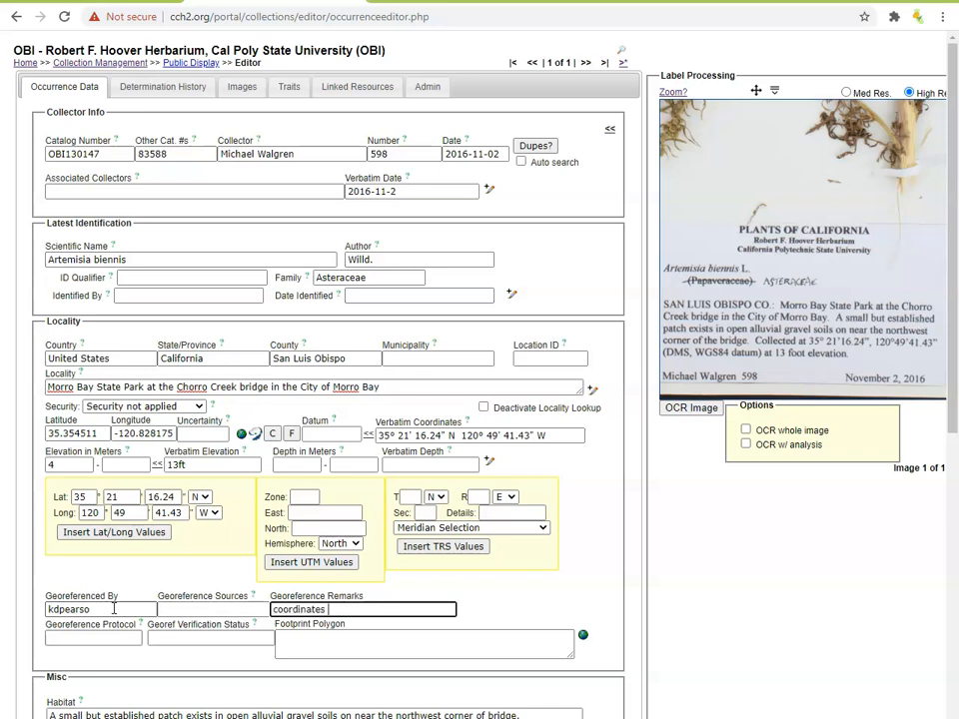
{"action": "type", "text": "el"}
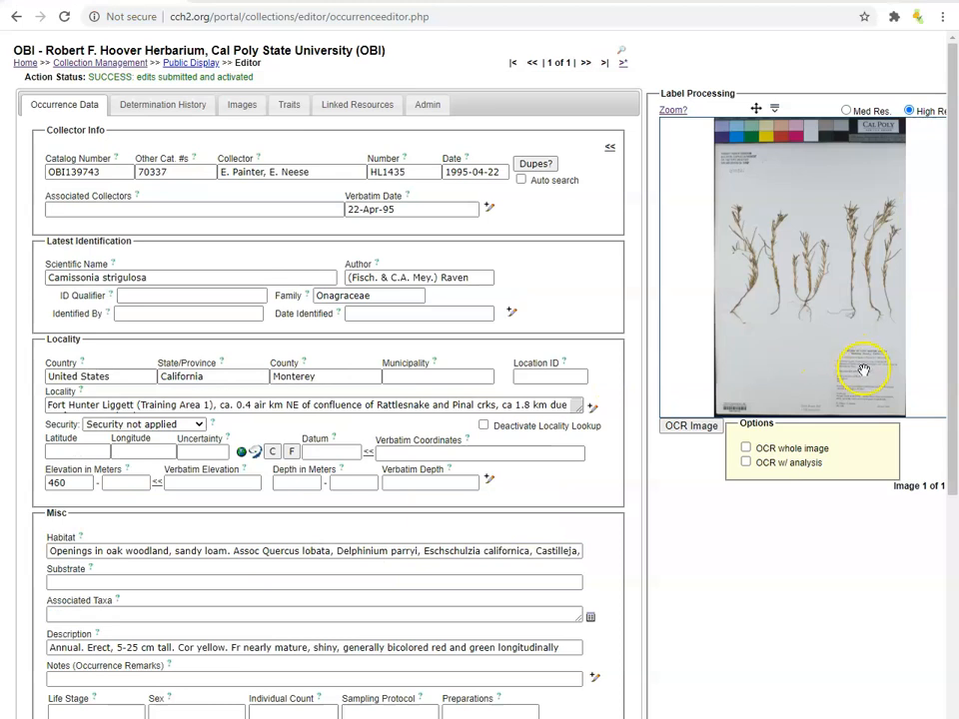
Step: Insert the label's UTM coordinates into the Camissonia strigulosa record using zone 10, east 644900, north 3994100 and the North hemisphere
{"action": "left_click_drag", "start_coordinate": [864, 371], "coordinate": [805, 305]}
{"action": "scroll", "coordinate": [805, 304], "scroll_direction": "up", "scroll_amount": 3}
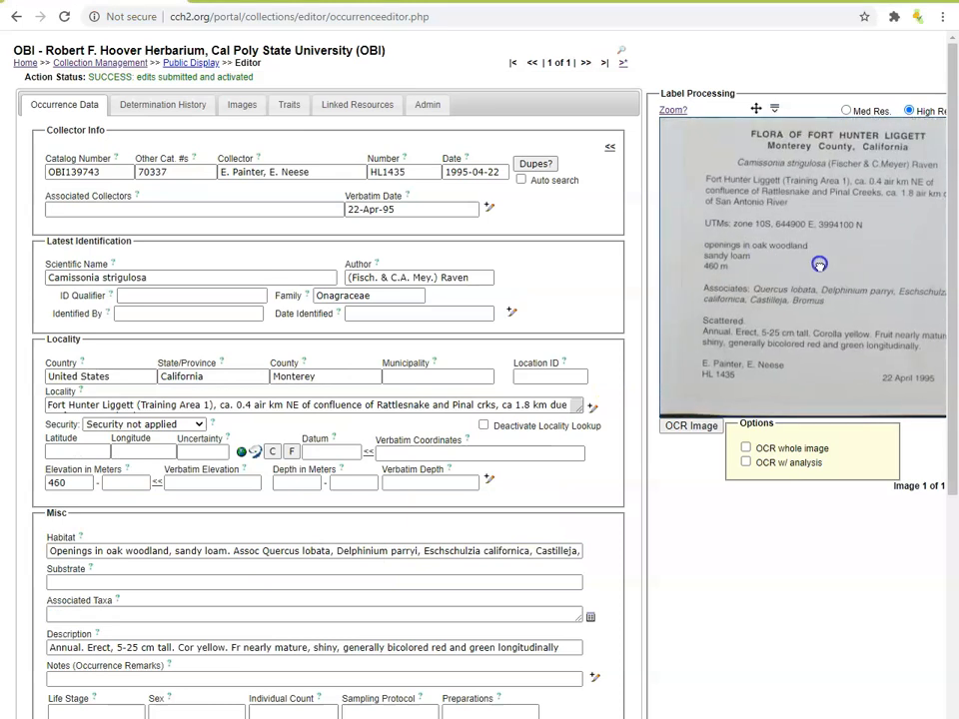
{"action": "left_click", "coordinate": [270, 452]}
{"action": "left_click", "coordinate": [301, 515]}
{"action": "type", "text": "10"}
{"action": "key", "text": "Tab"}
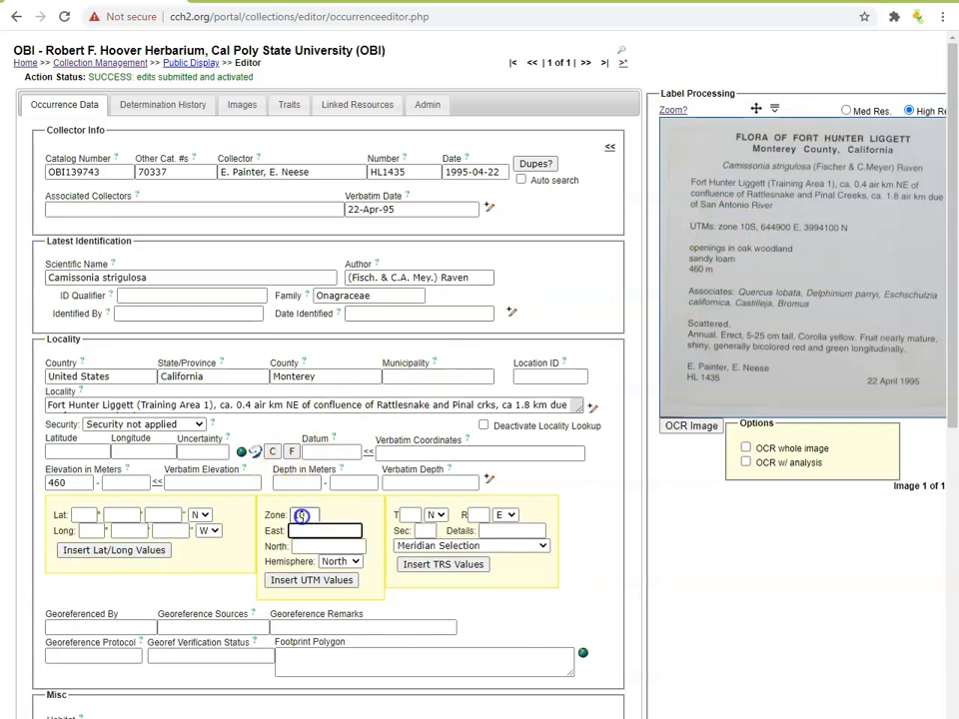
{"action": "type", "text": "644900"}
{"action": "key", "text": "Tab"}
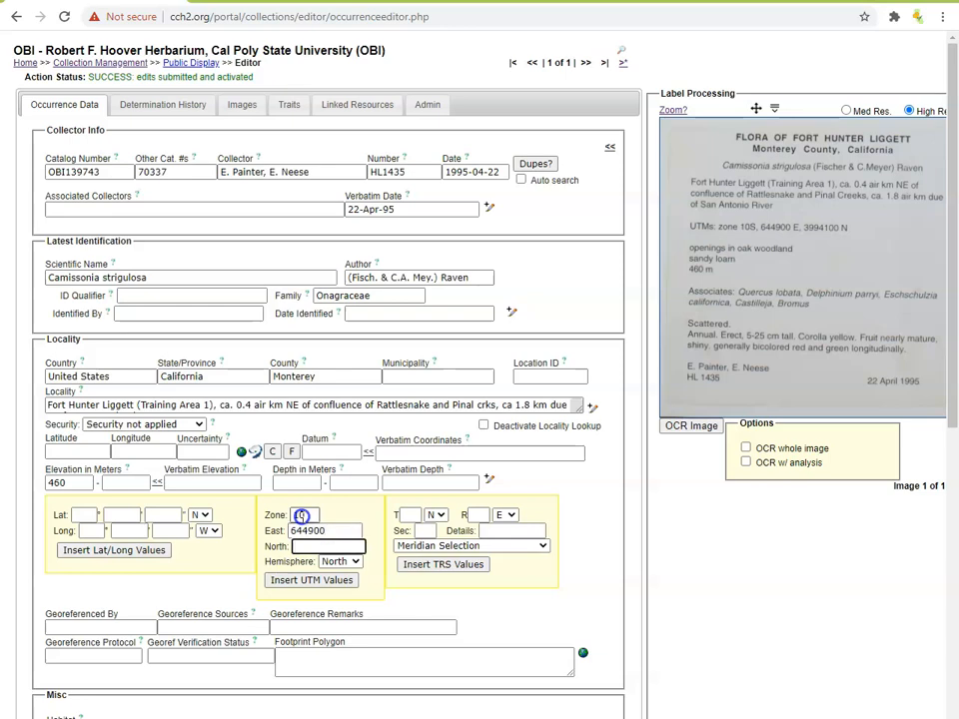
{"action": "type", "text": "3994100"}
{"action": "left_click", "coordinate": [301, 515]}
{"action": "type", "text": "10"}
{"action": "left_click", "coordinate": [305, 582]}
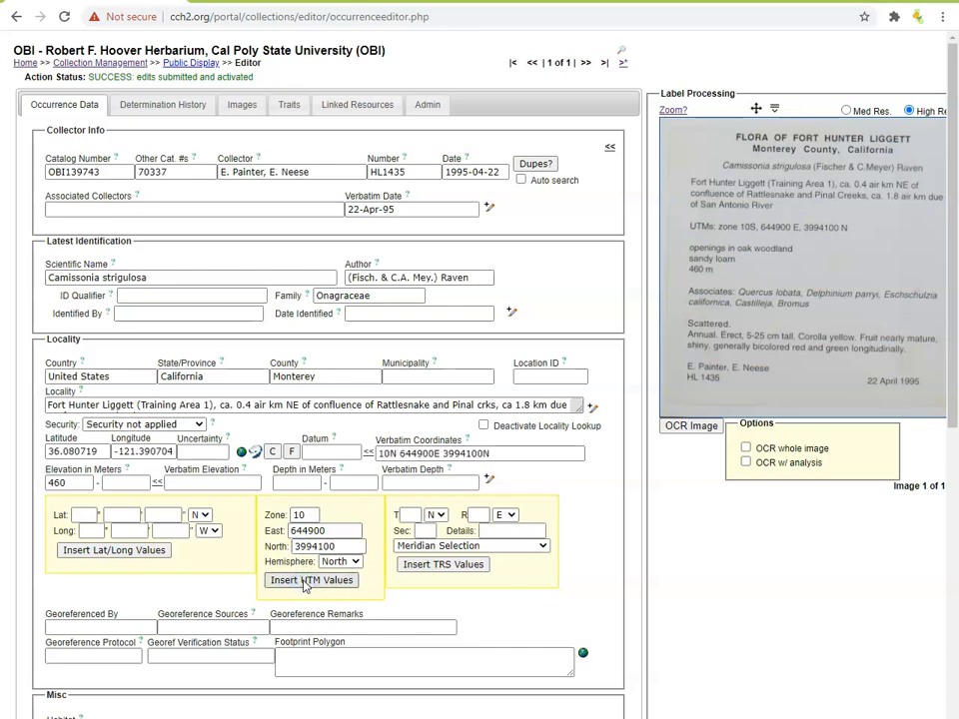
Step: Fill in the georeferencer's username and the remark "coordinates from label" for the Camissonia strigulosa record
{"action": "left_click", "coordinate": [117, 628]}
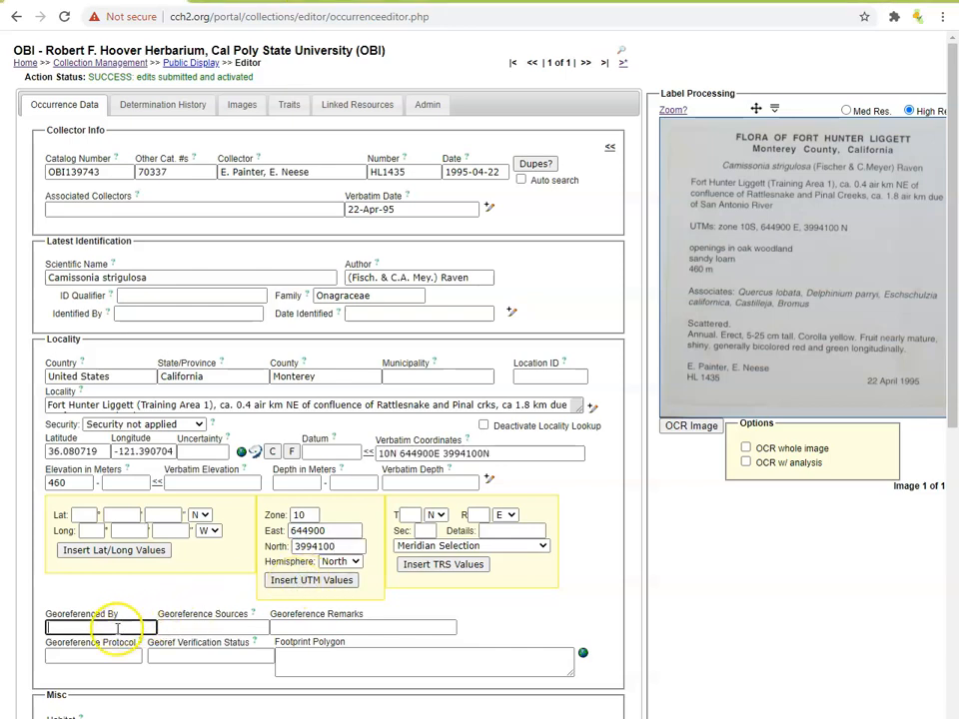
{"action": "type", "text": "kdpearso"}
{"action": "key", "text": "Tab"}
{"action": "key", "text": "Tab"}
{"action": "type", "text": "co"}
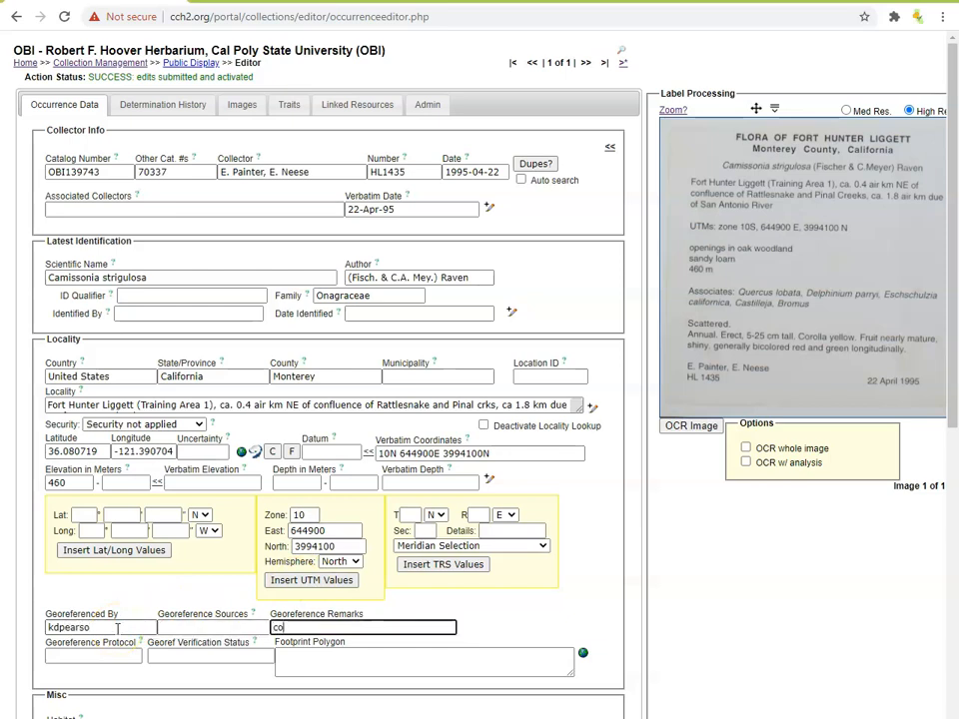
{"action": "type", "text": "ordinates from label"}
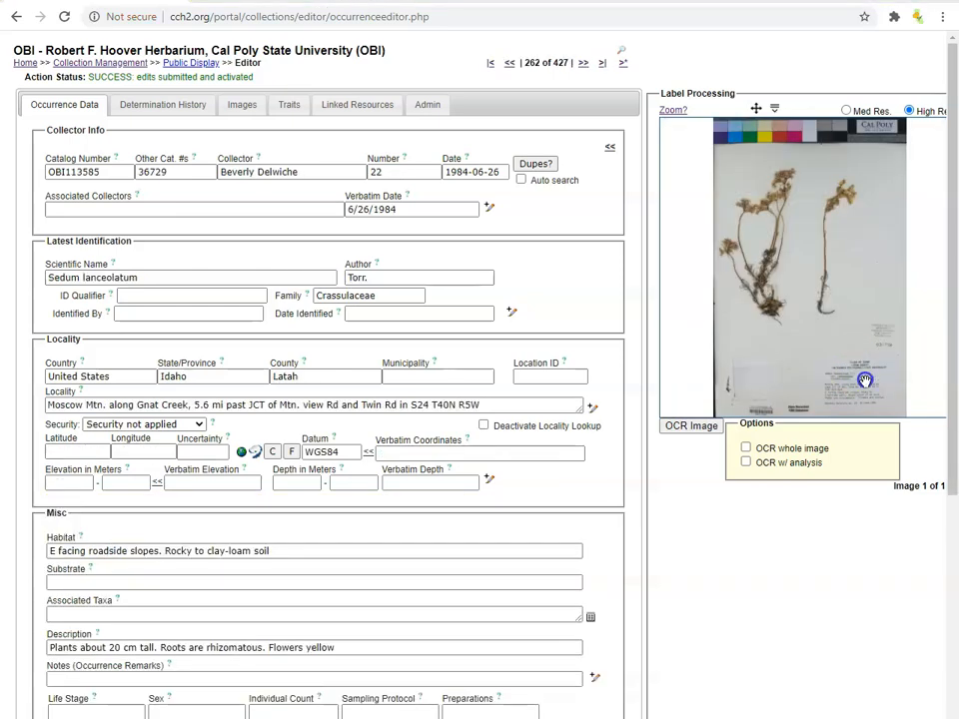
Step: Enter the Sedum lanceolatum label's township as 40 N, range as 5 W and section as 24 in the TRS conversion fields
{"action": "scroll", "coordinate": [803, 290], "scroll_direction": "up", "scroll_amount": 5}
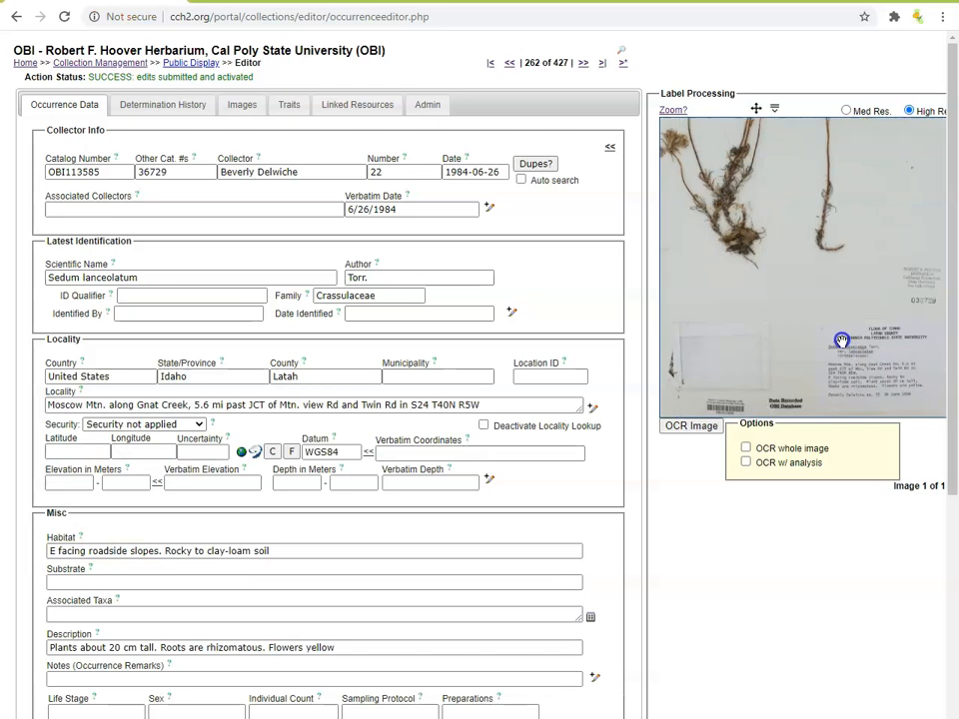
{"action": "scroll", "coordinate": [803, 287], "scroll_direction": "up", "scroll_amount": 2}
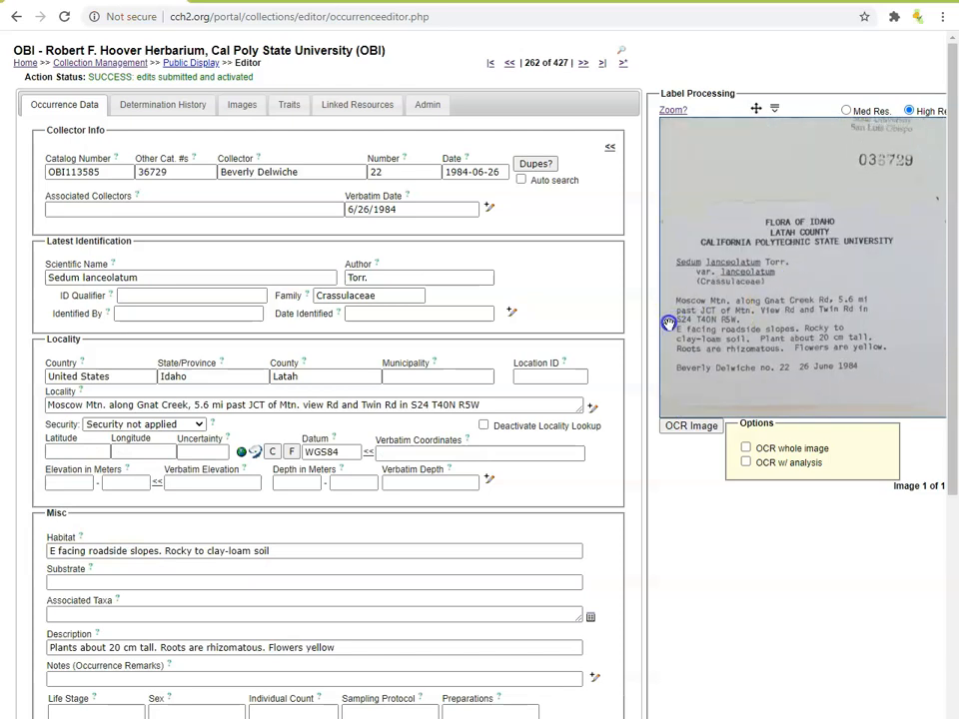
{"action": "left_click", "coordinate": [291, 452]}
{"action": "left_click", "coordinate": [409, 514]}
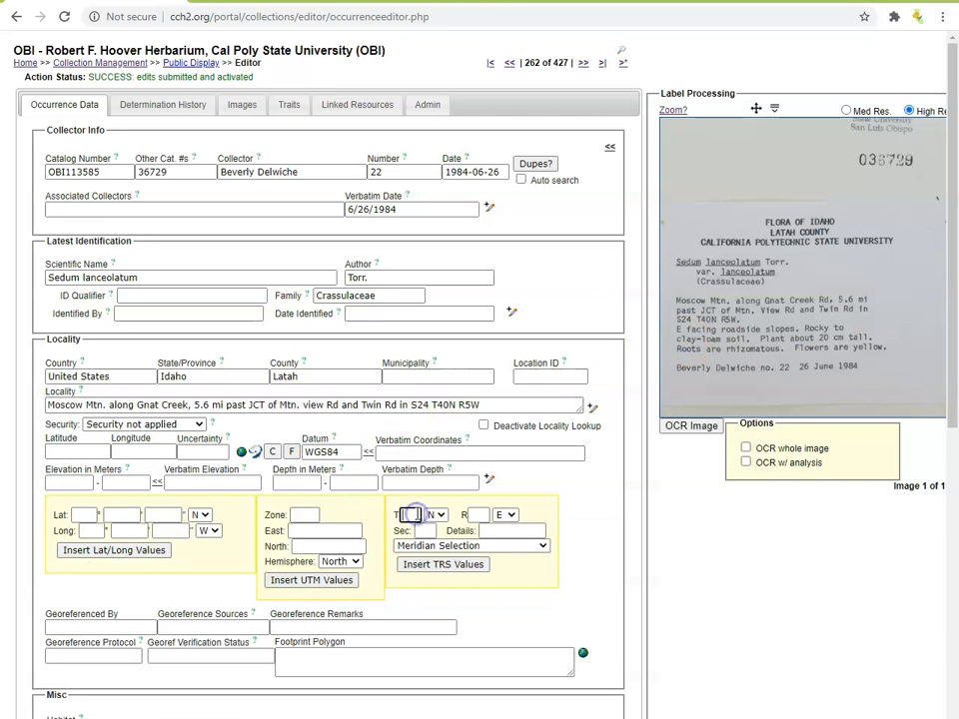
{"action": "type", "text": "40"}
{"action": "left_click", "coordinate": [434, 515]}
{"action": "left_click", "coordinate": [431, 536]}
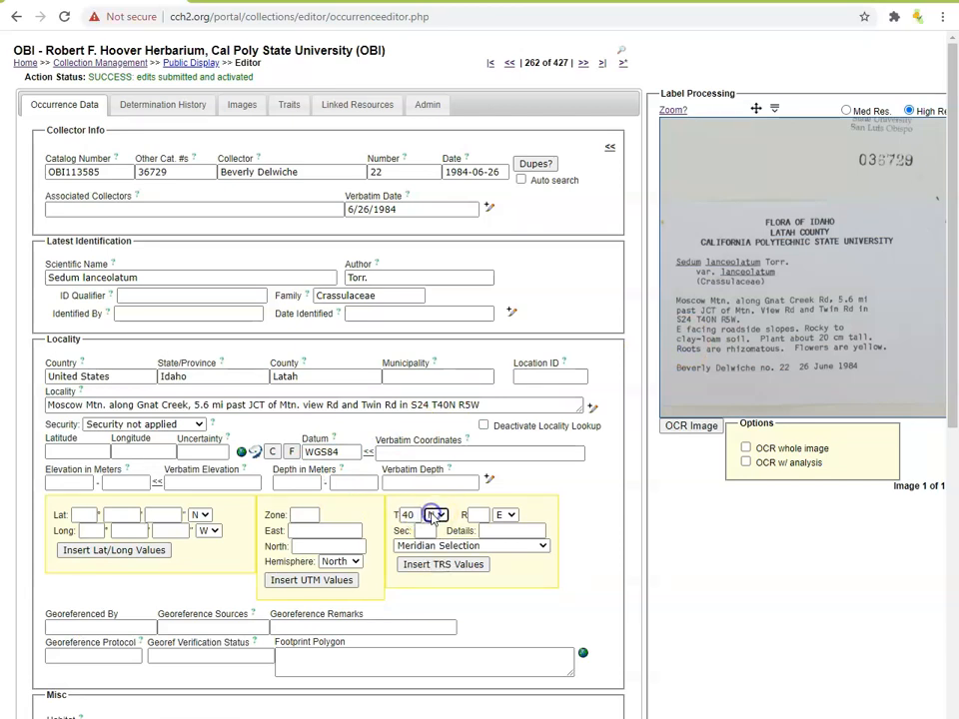
{"action": "left_click", "coordinate": [480, 515]}
{"action": "left_click", "coordinate": [506, 515]}
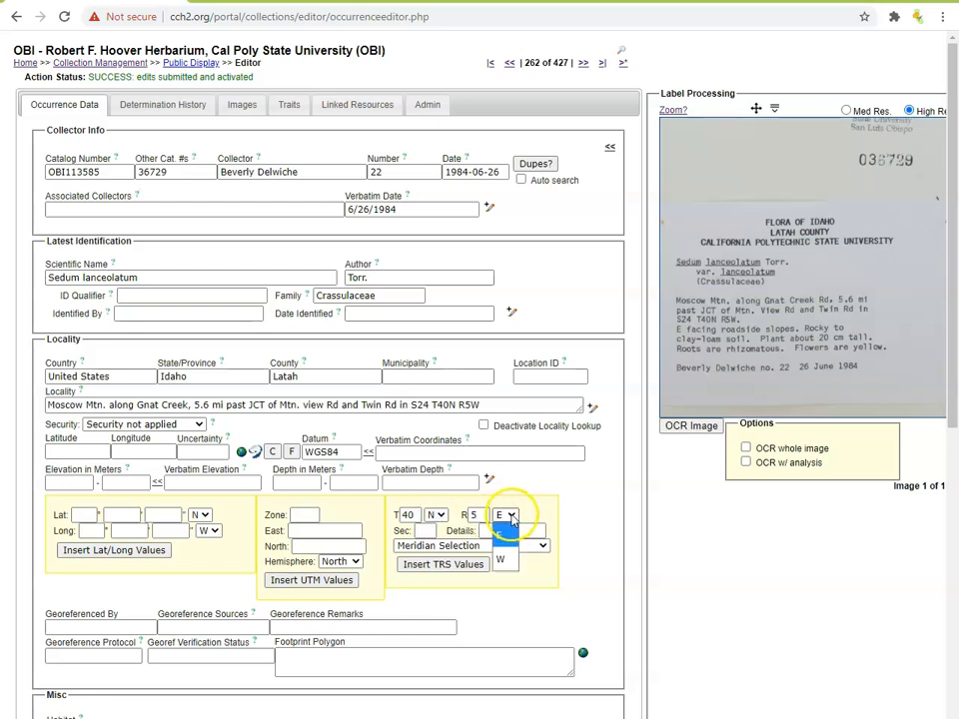
{"action": "left_click", "coordinate": [507, 561]}
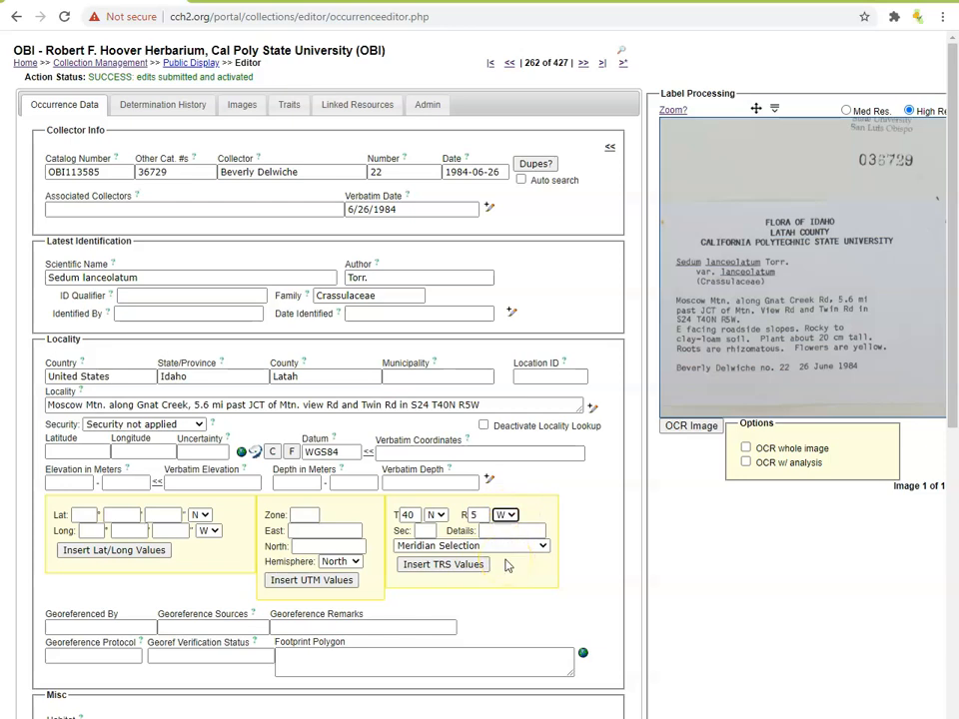
{"action": "left_click", "coordinate": [424, 531]}
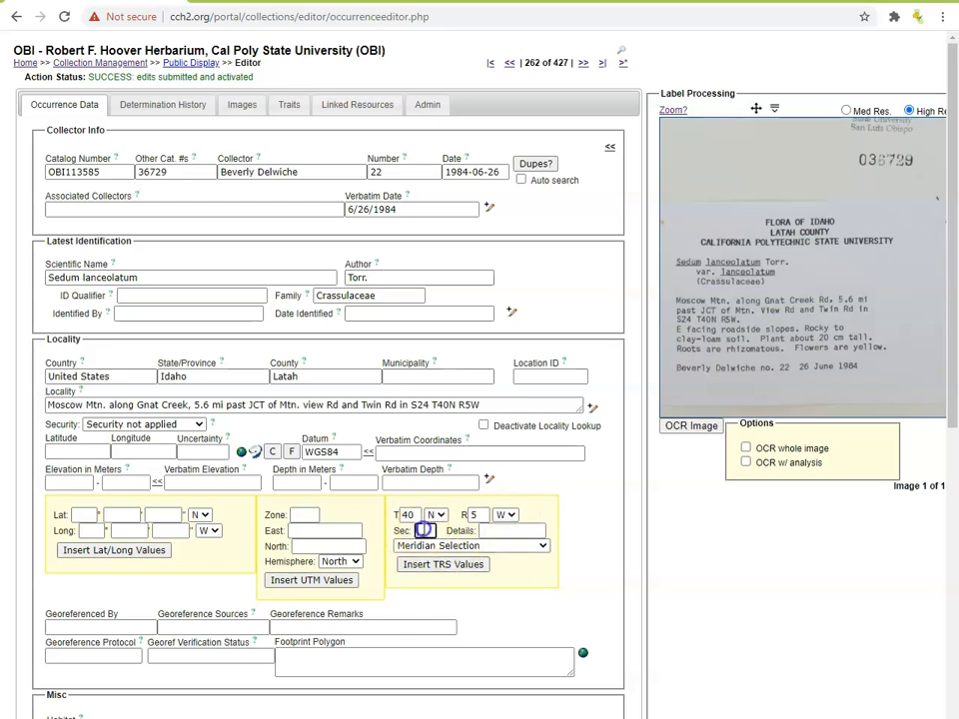
{"action": "type", "text": "24"}
{"action": "left_click", "coordinate": [510, 531]}
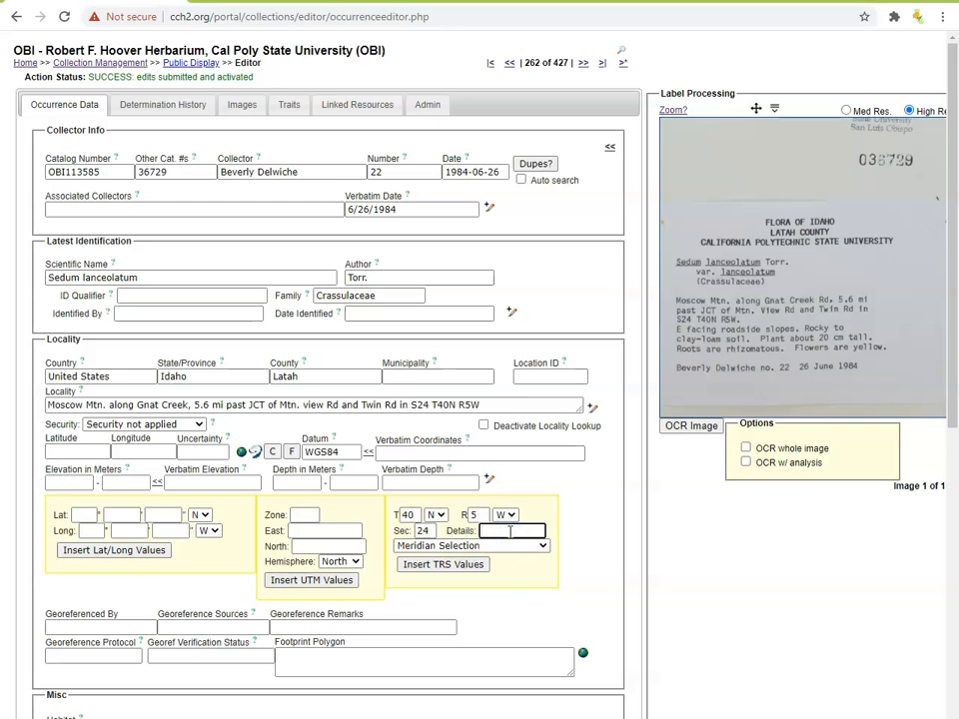
{"action": "type", "text": "NW 1"}
{"action": "key", "text": "BackSpace"}
{"action": "key", "text": "BackSpace"}
{"action": "key", "text": "BackSpace"}
{"action": "key", "text": "BackSpace"}
{"action": "key", "text": "BackSpace"}
{"action": "key", "text": "BackSpace"}
Step: Insert the TRS values into the verbatim coordinates and open the GEOLocate tool for the locality
{"action": "left_click", "coordinate": [456, 566]}
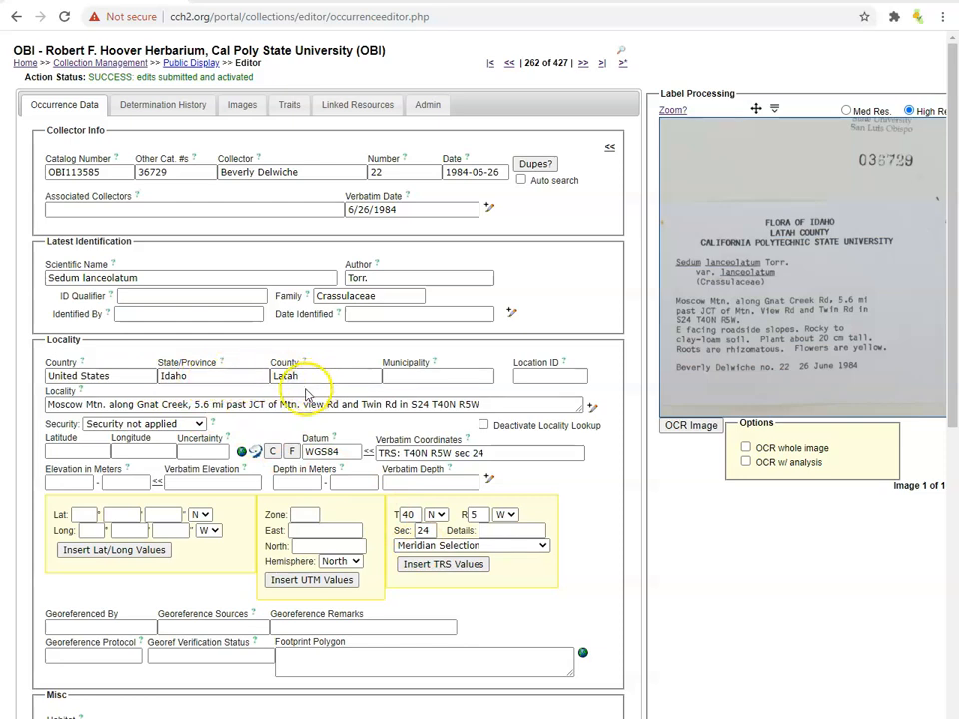
{"action": "left_click", "coordinate": [253, 455]}
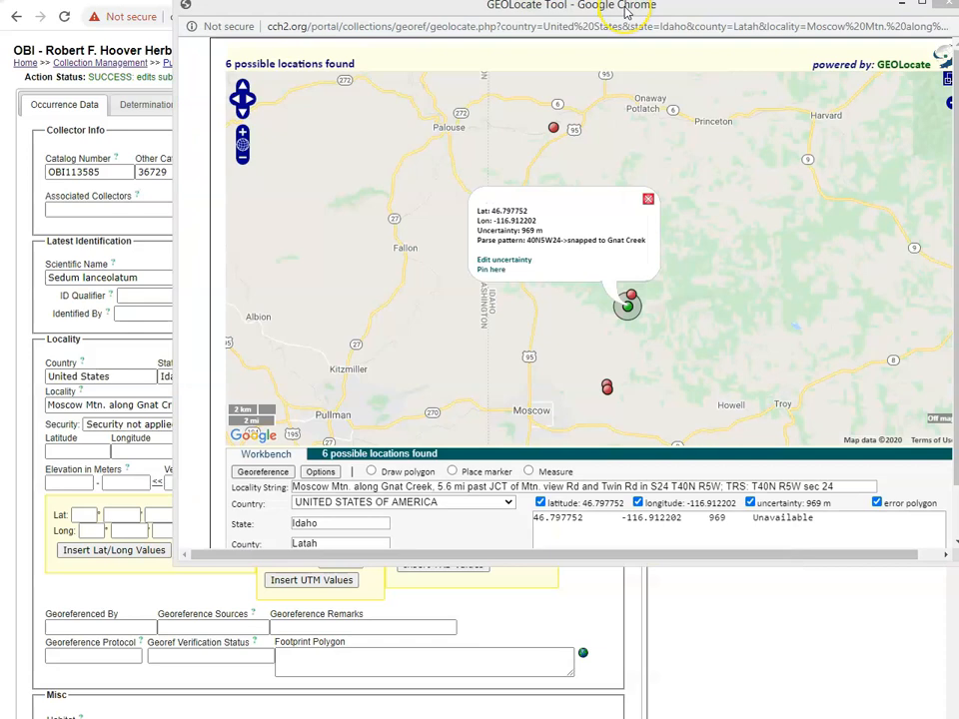
{"action": "left_click_drag", "start_coordinate": [626, 10], "coordinate": [487, 63]}
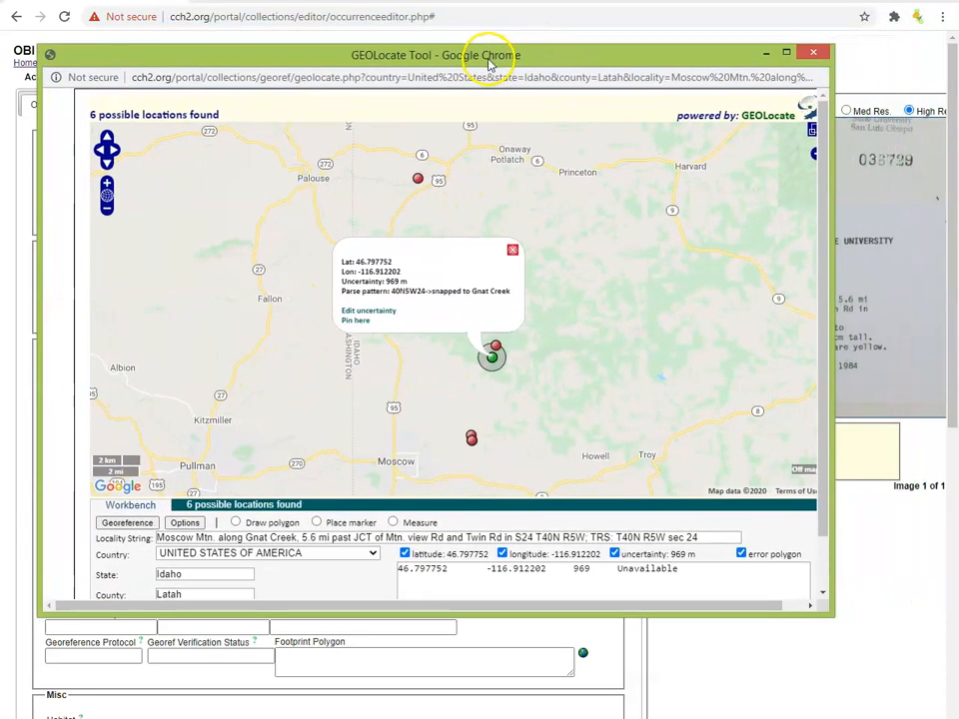
Step: Examine the possible locations and the map area around the 40N5W24 Gnat Creek match, then return to the workbench
{"action": "left_click", "coordinate": [236, 507]}
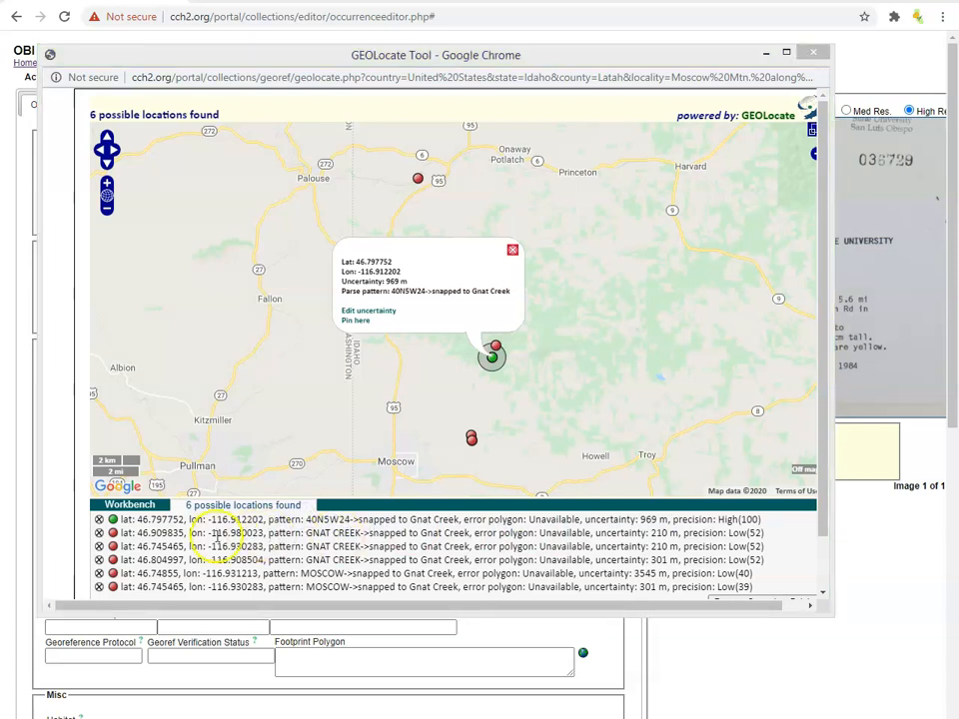
{"action": "left_click", "coordinate": [113, 520]}
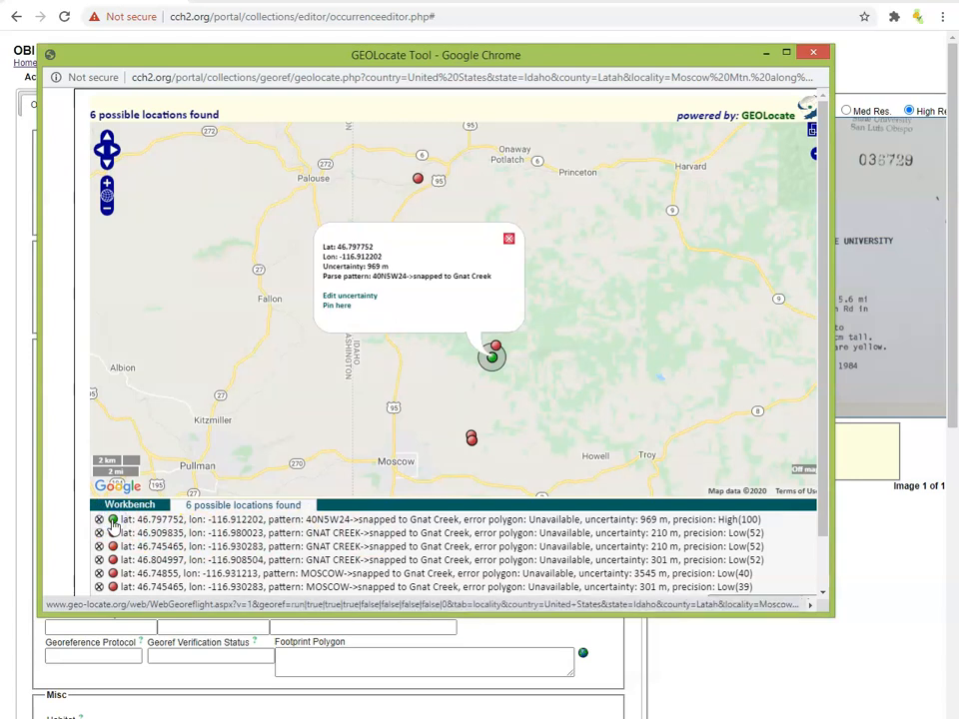
{"action": "left_click", "coordinate": [509, 239]}
{"action": "scroll", "coordinate": [516, 341], "scroll_direction": "up", "scroll_amount": 3}
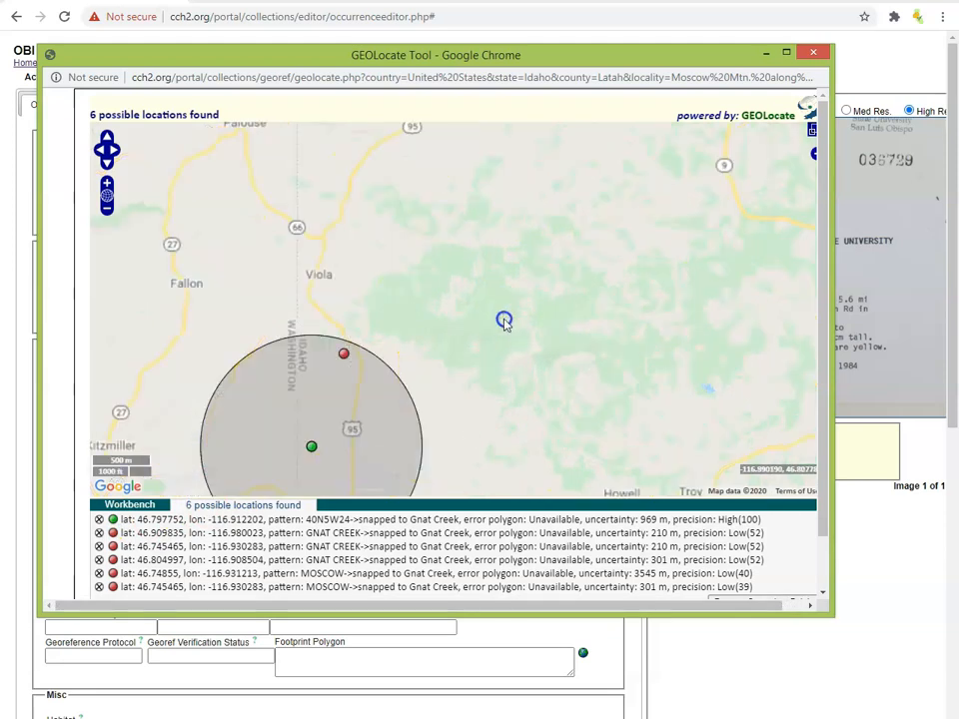
{"action": "left_click_drag", "start_coordinate": [410, 447], "coordinate": [569, 302]}
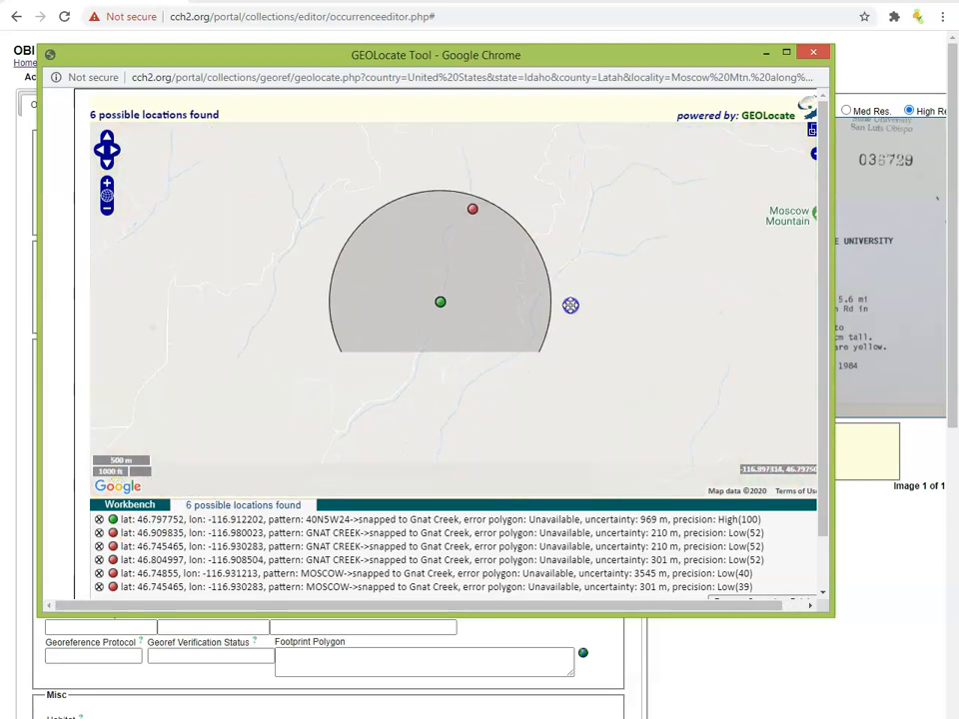
{"action": "left_click", "coordinate": [143, 506]}
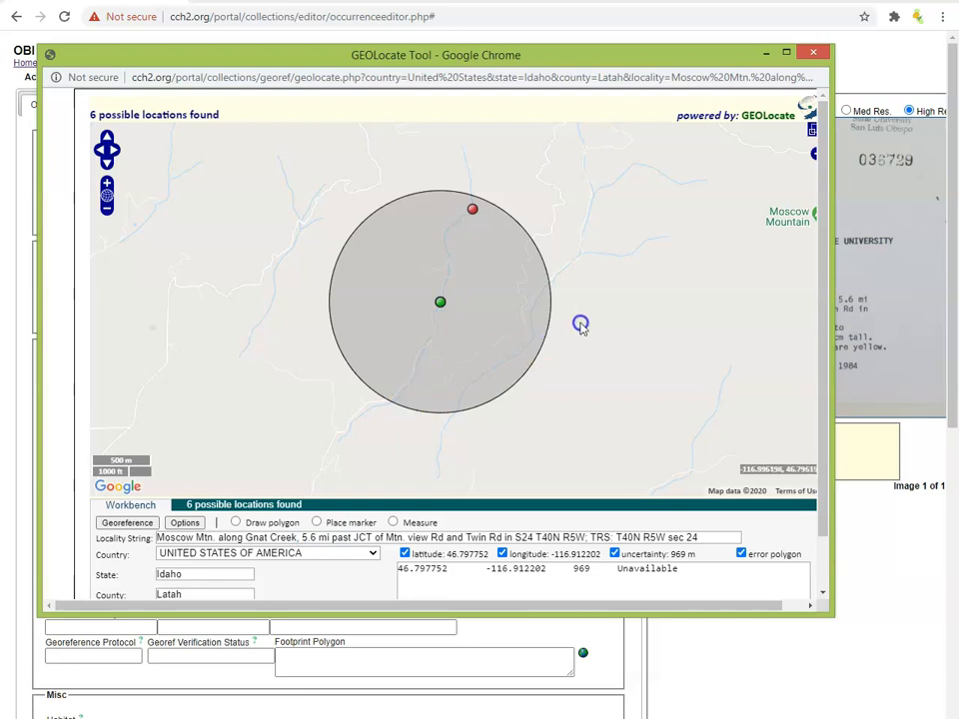
Step: Check the map around the Gnat Creek point and transfer the GEOLocate coordinates 46.797752, -116.912202 to the Sedum lanceolatum record
{"action": "left_click", "coordinate": [107, 186]}
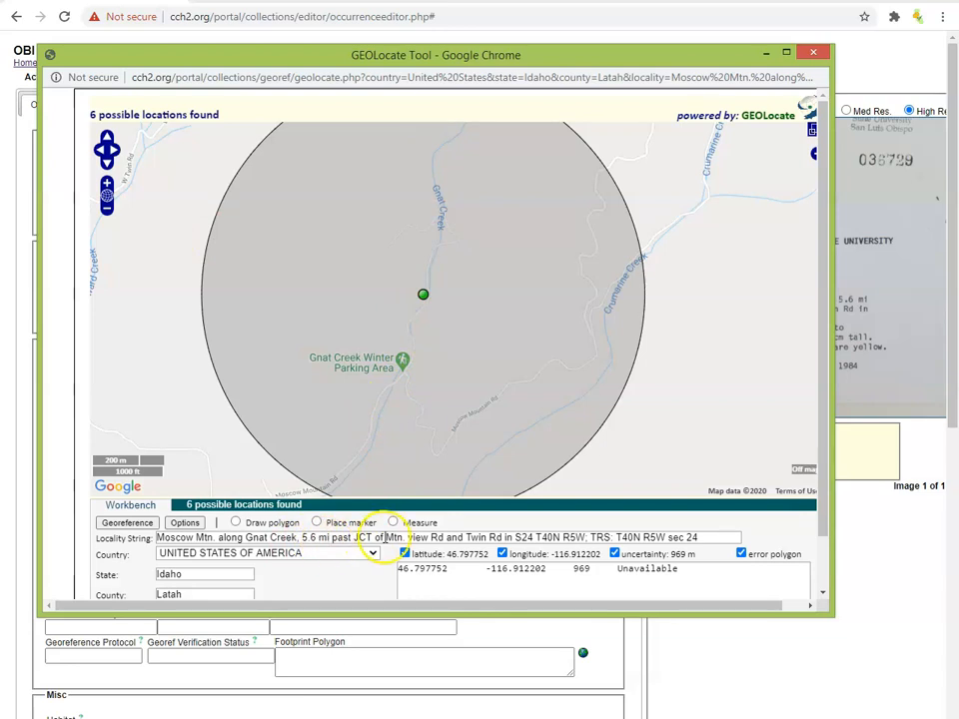
{"action": "left_click_drag", "start_coordinate": [209, 482], "coordinate": [295, 269]}
{"action": "left_click_drag", "start_coordinate": [281, 379], "coordinate": [371, 578]}
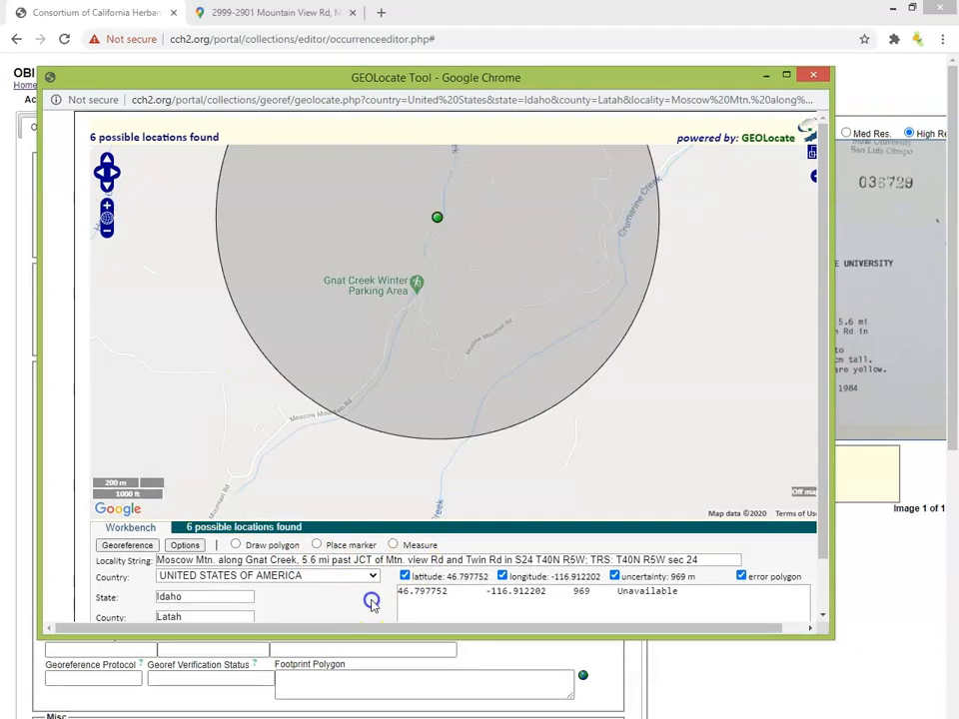
{"action": "scroll", "coordinate": [371, 602], "scroll_direction": "down", "scroll_amount": 2}
{"action": "left_click", "coordinate": [445, 585]}
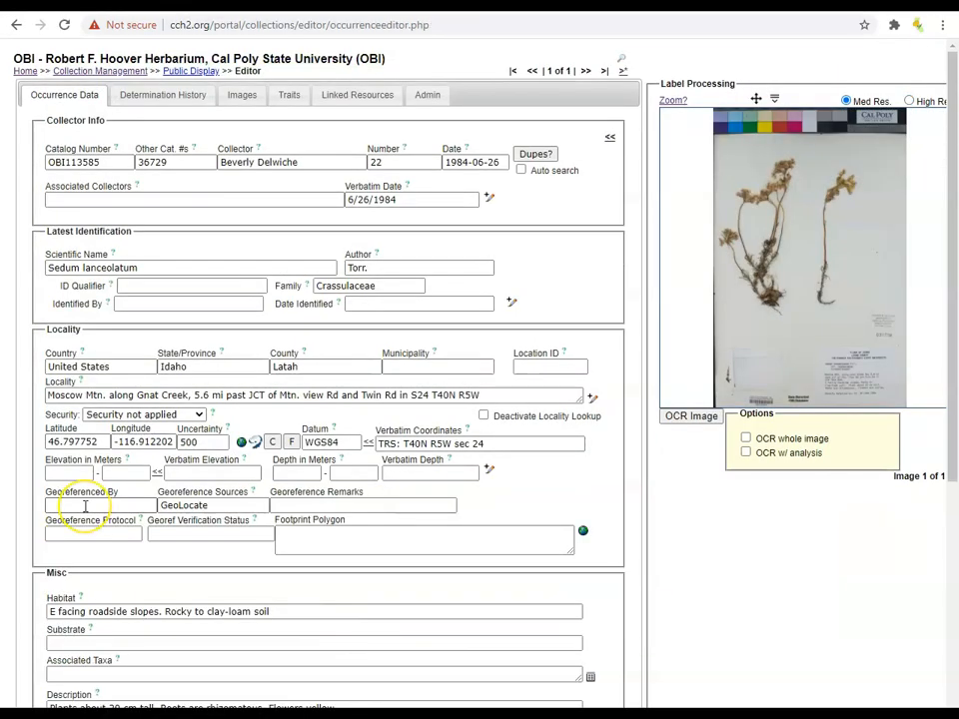
Step: Fill in the georeferencer's username and a note on the TRS source for the Sedum lanceolatum record
{"action": "left_click", "coordinate": [85, 507]}
{"action": "type", "text": "kdpearso"}
{"action": "key", "text": "Tab"}
{"action": "type", "text": "TRS from co"}
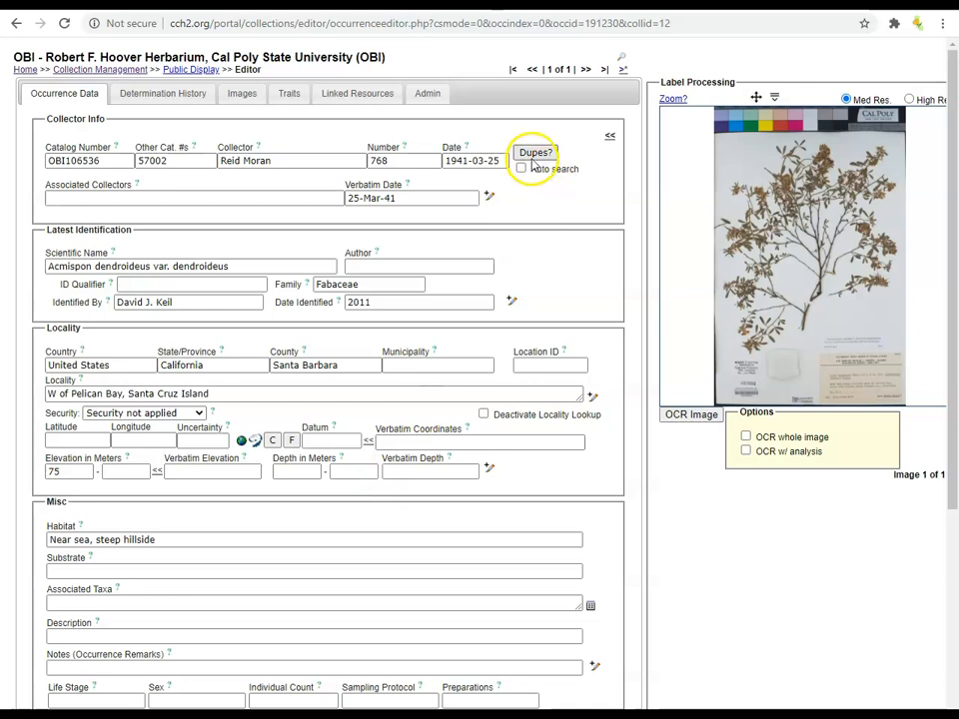
Step: Search for duplicates of the Acmispon dendroideus var. dendroideus record and examine the coordinates given in the possible exact duplicates
{"action": "left_click", "coordinate": [534, 154]}
{"action": "left_click_drag", "start_coordinate": [575, 22], "coordinate": [444, 57]}
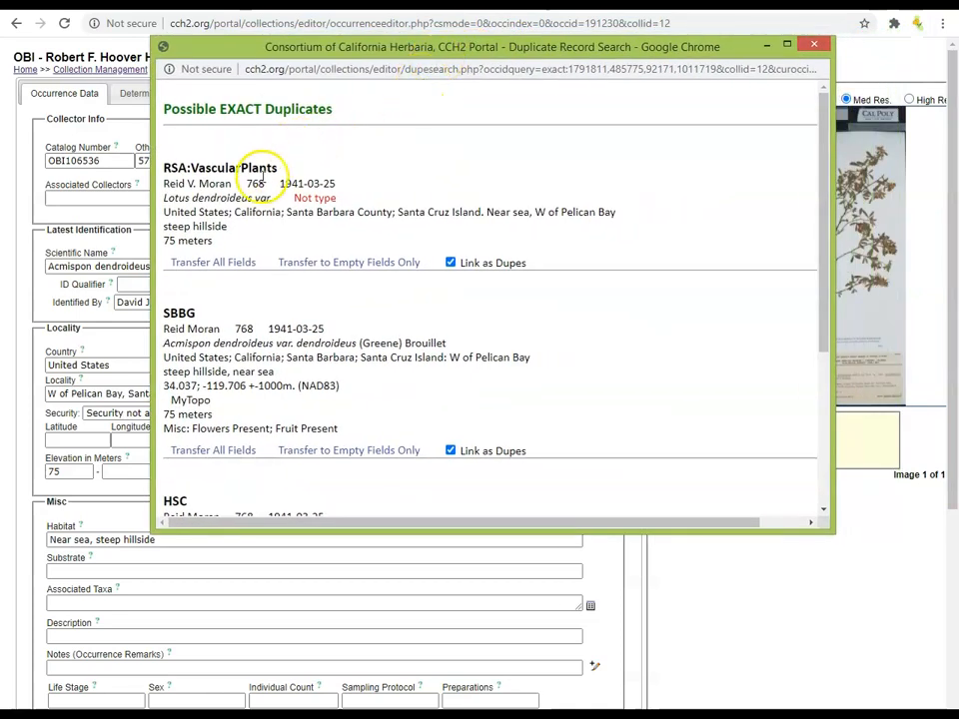
{"action": "scroll", "coordinate": [292, 322], "scroll_direction": "down", "scroll_amount": 1}
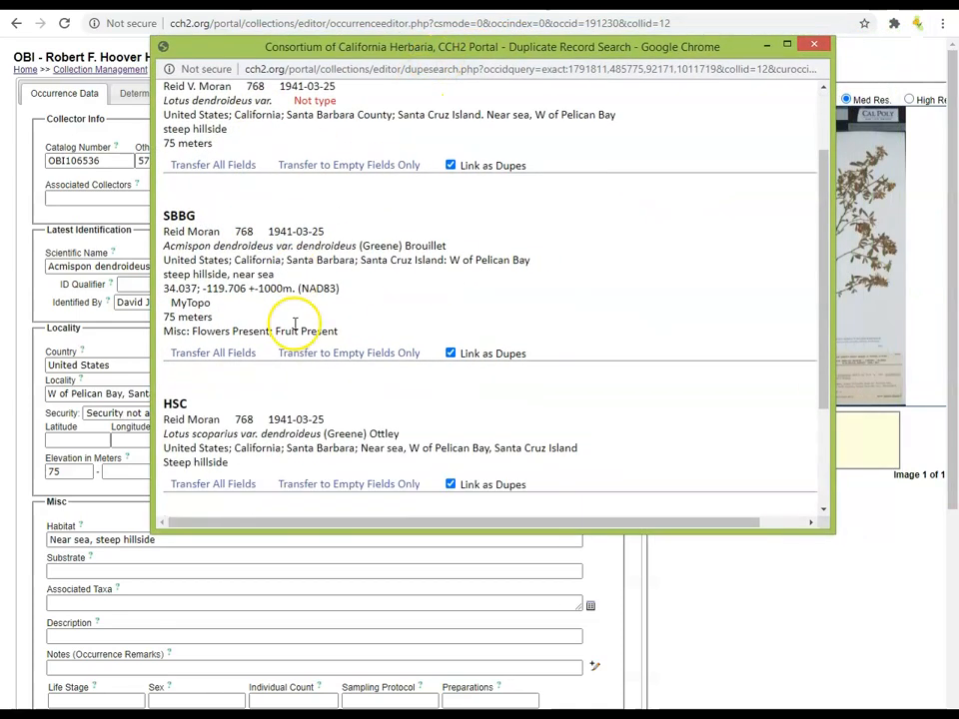
{"action": "scroll", "coordinate": [295, 323], "scroll_direction": "down", "scroll_amount": 1}
{"action": "scroll", "coordinate": [300, 364], "scroll_direction": "down", "scroll_amount": 1}
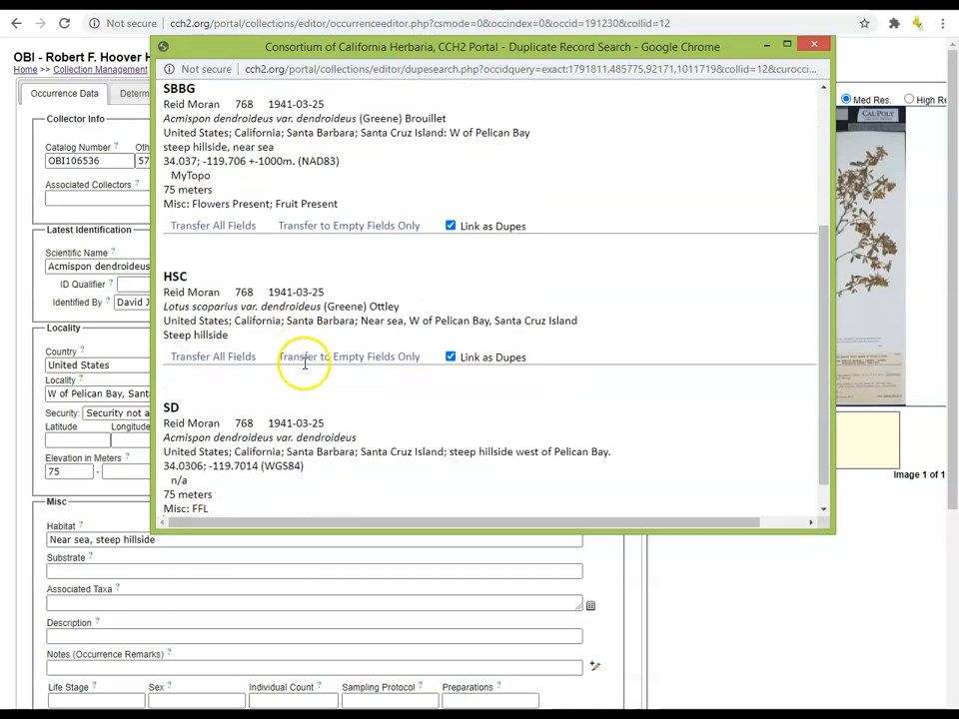
{"action": "scroll", "coordinate": [303, 368], "scroll_direction": "up", "scroll_amount": 3}
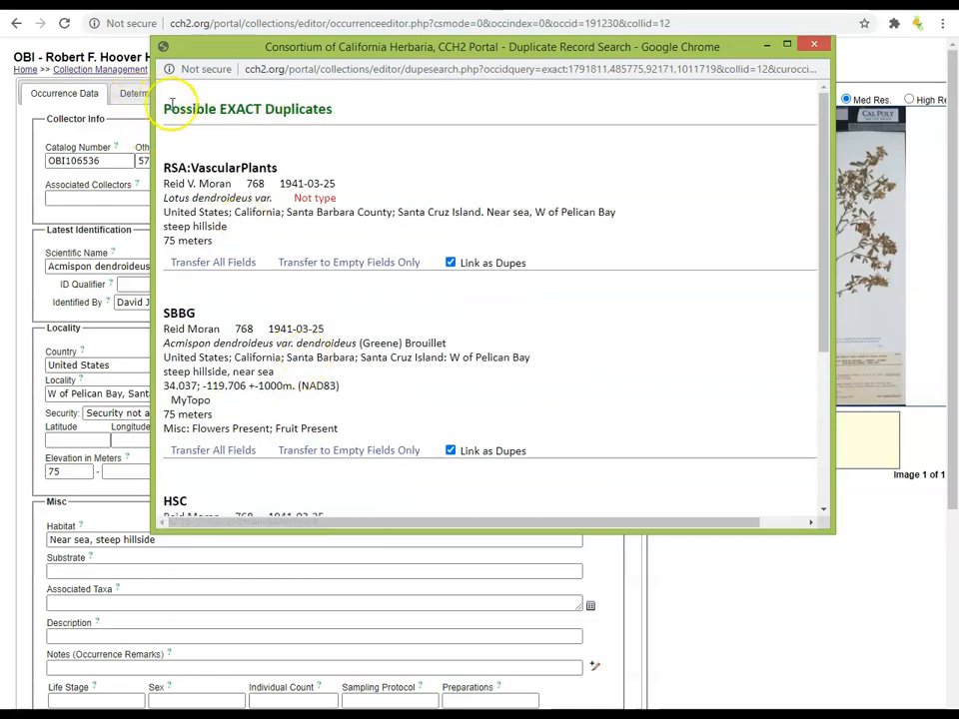
{"action": "left_click_drag", "start_coordinate": [164, 109], "coordinate": [333, 106]}
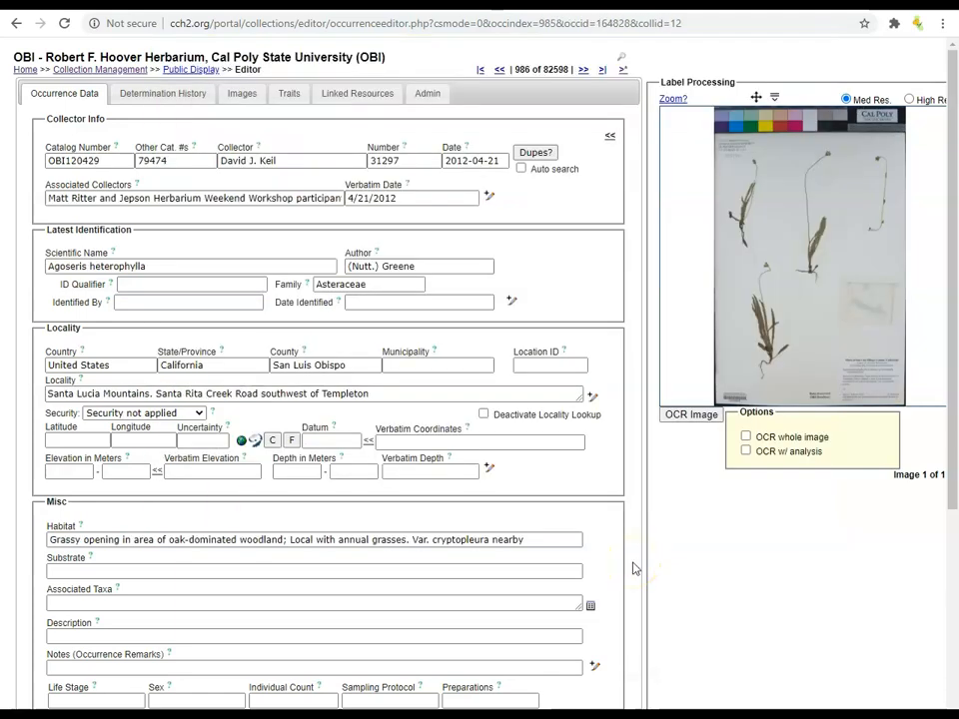
Step: Search for duplicates of the Agoseris heterophylla record and review the localities of the possible matching duplicate events
{"action": "left_click", "coordinate": [538, 153]}
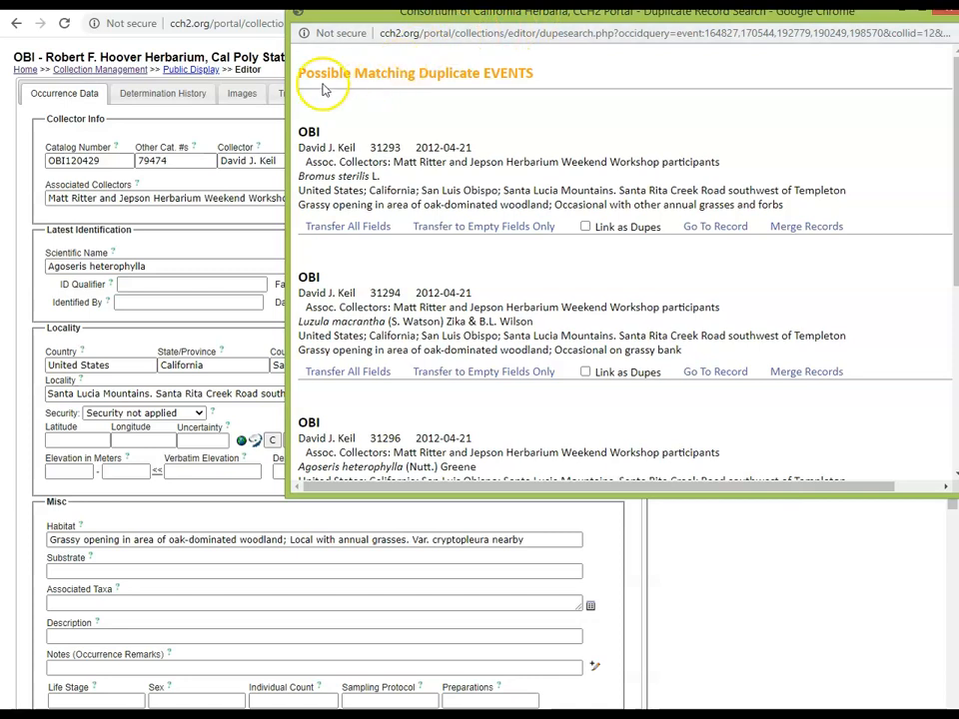
{"action": "left_click_drag", "start_coordinate": [300, 76], "coordinate": [536, 76]}
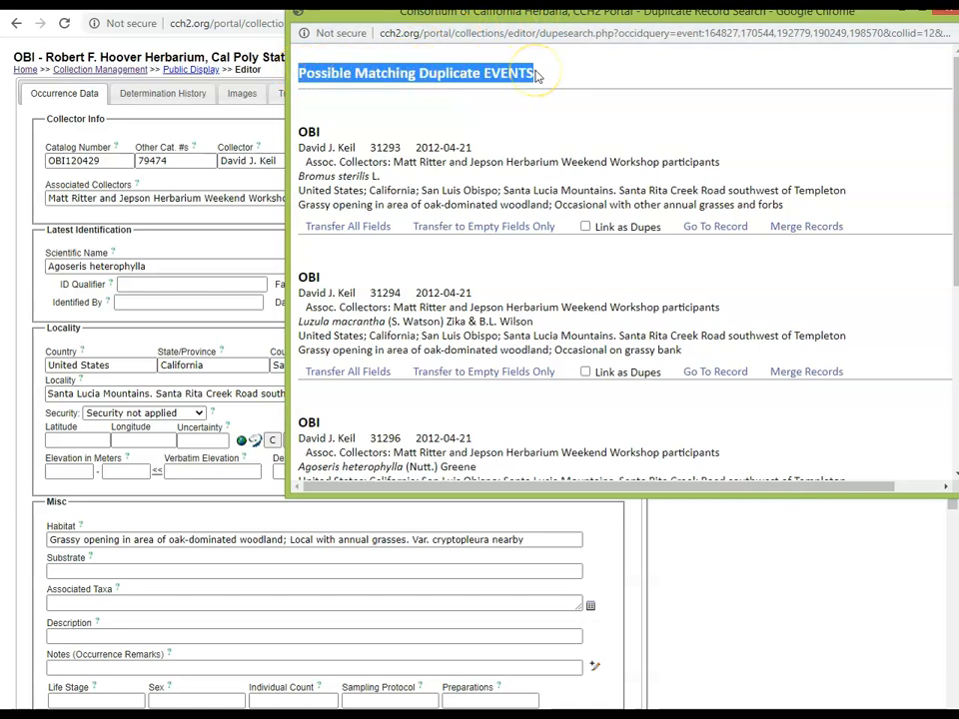
{"action": "left_click", "coordinate": [589, 124]}
{"action": "scroll", "coordinate": [589, 125], "scroll_direction": "down", "scroll_amount": 3}
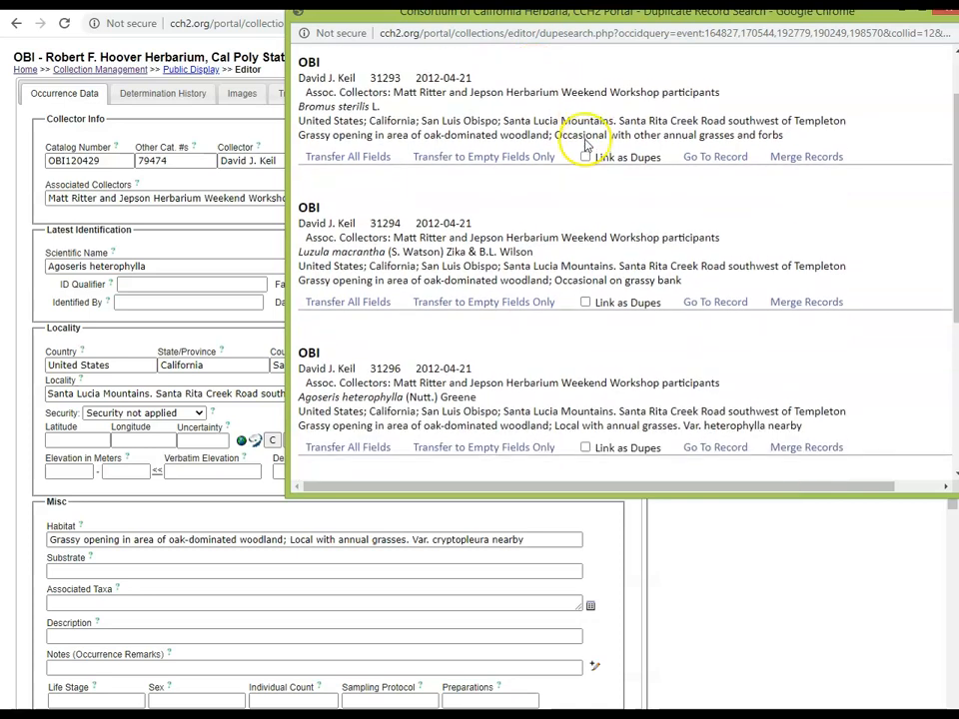
{"action": "scroll", "coordinate": [587, 145], "scroll_direction": "down", "scroll_amount": 2}
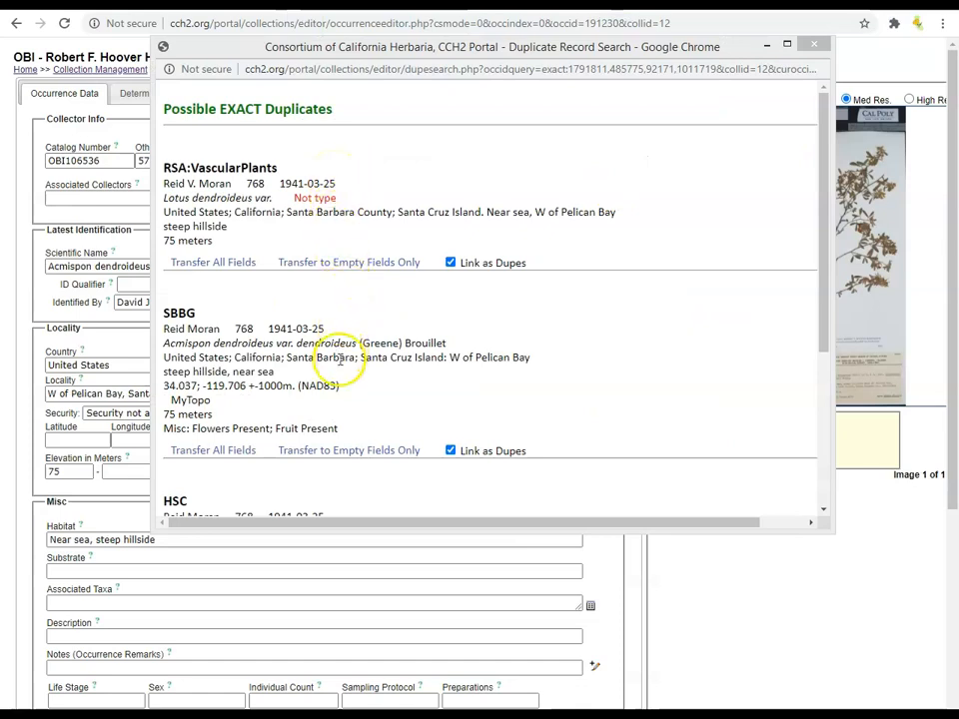
Step: Compare the SBBG duplicate's coordinates and locality with the Acmispon record and transfer its data to empty fields only
{"action": "left_click_drag", "start_coordinate": [164, 385], "coordinate": [291, 386]}
{"action": "left_click_drag", "start_coordinate": [248, 56], "coordinate": [359, 54]}
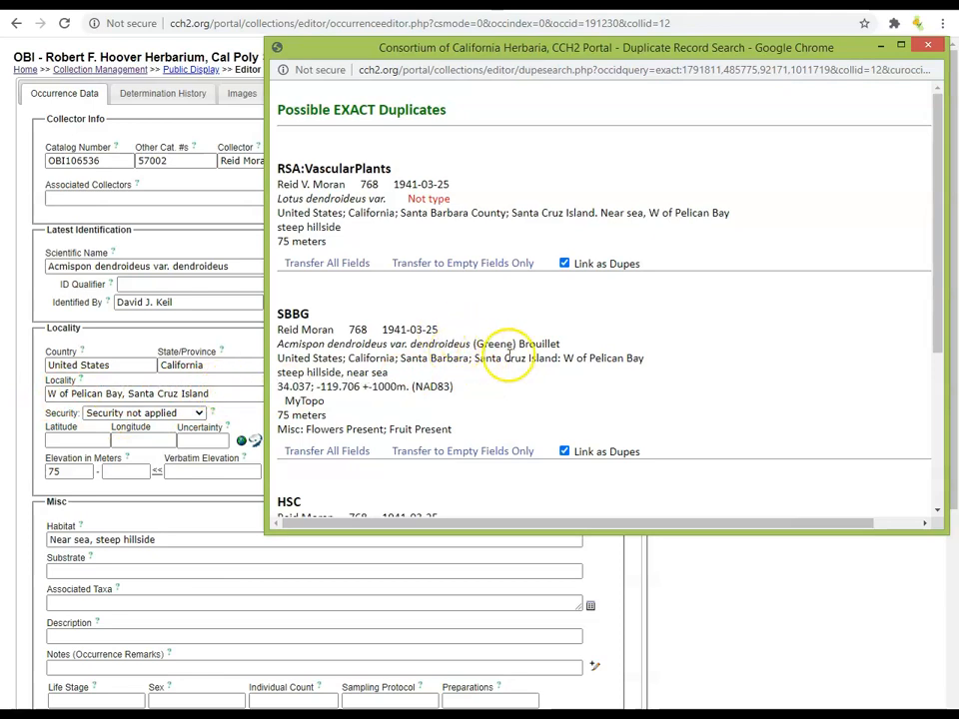
{"action": "left_click_drag", "start_coordinate": [475, 358], "coordinate": [643, 358]}
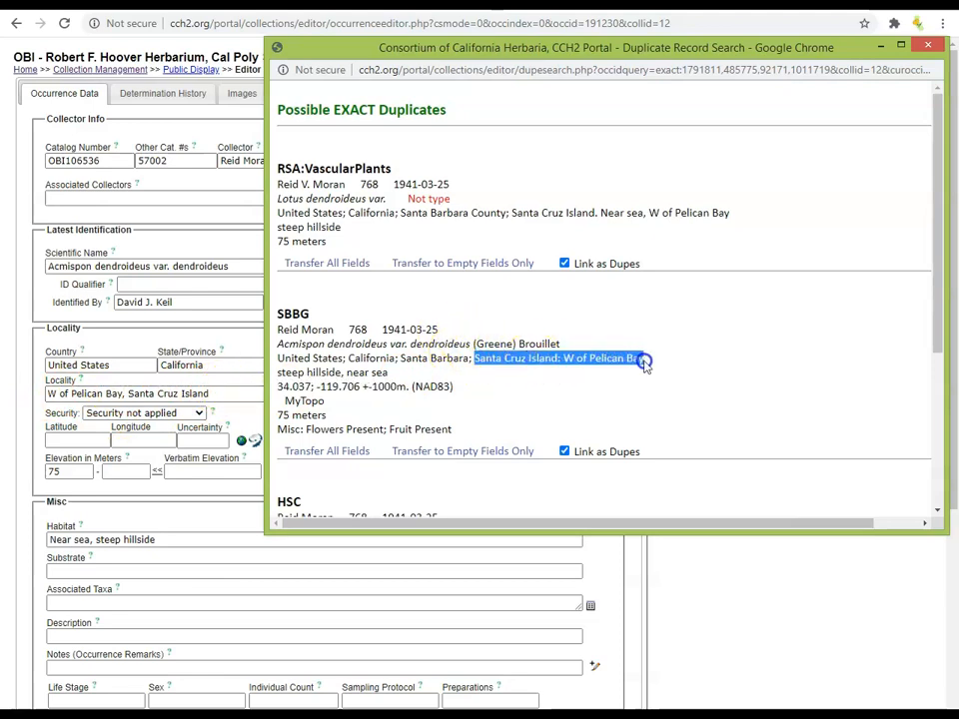
{"action": "left_click", "coordinate": [458, 451]}
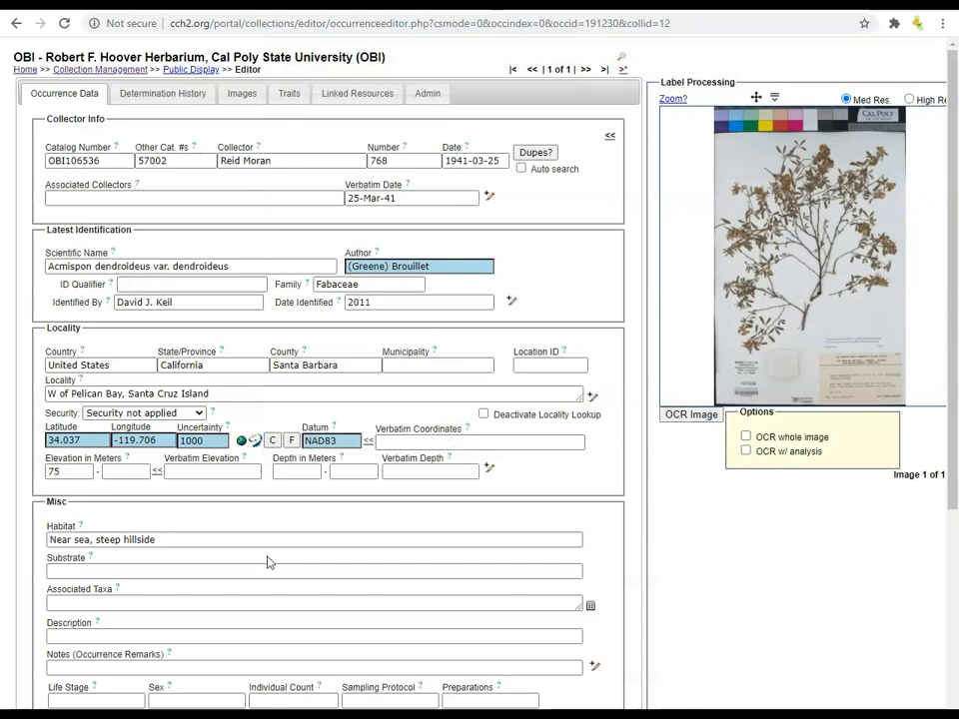
Step: Review the transferred values in the Acmispon record and clear the phenology text
{"action": "left_click", "coordinate": [345, 439]}
{"action": "left_click", "coordinate": [212, 440]}
{"action": "left_click_drag", "start_coordinate": [212, 441], "coordinate": [134, 443]}
{"action": "scroll", "coordinate": [189, 456], "scroll_direction": "down", "scroll_amount": 3}
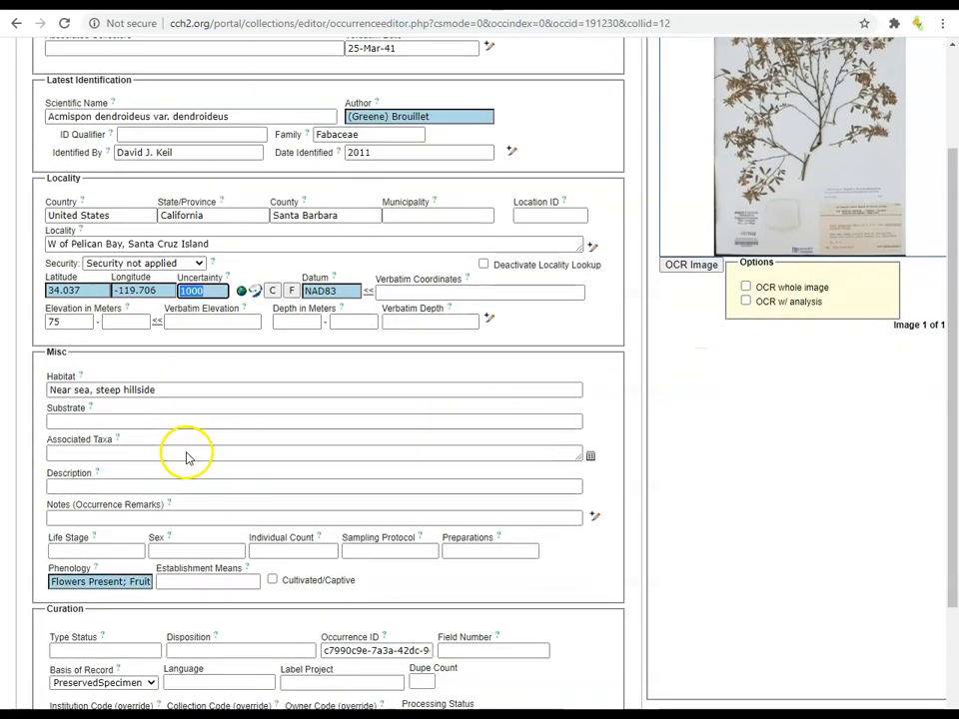
{"action": "triple_click", "coordinate": [120, 506]}
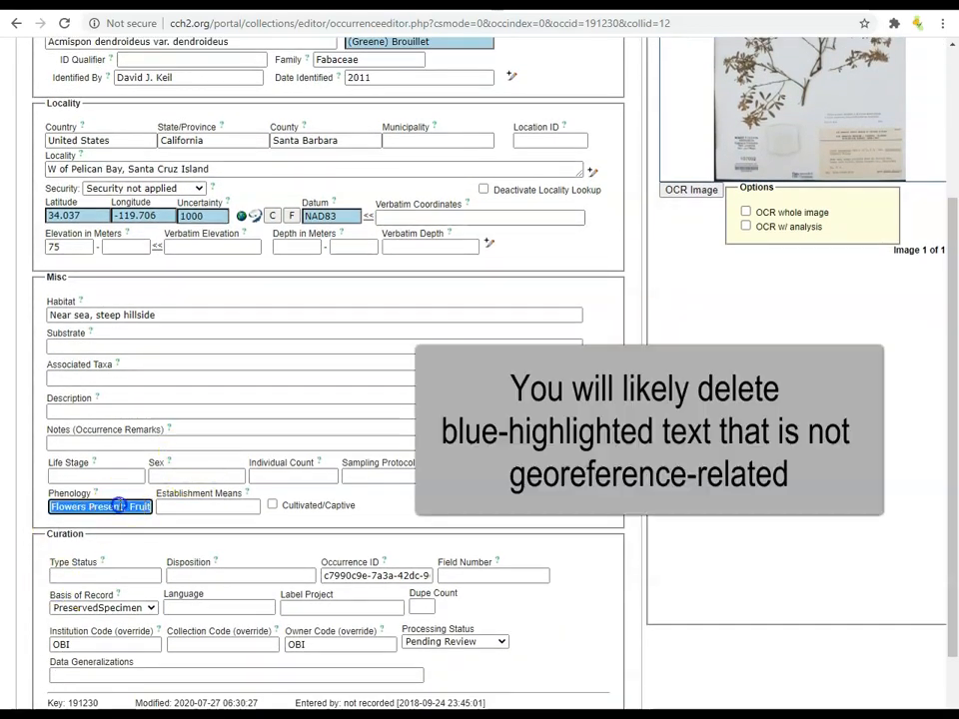
{"action": "key", "text": "BackSpace"}
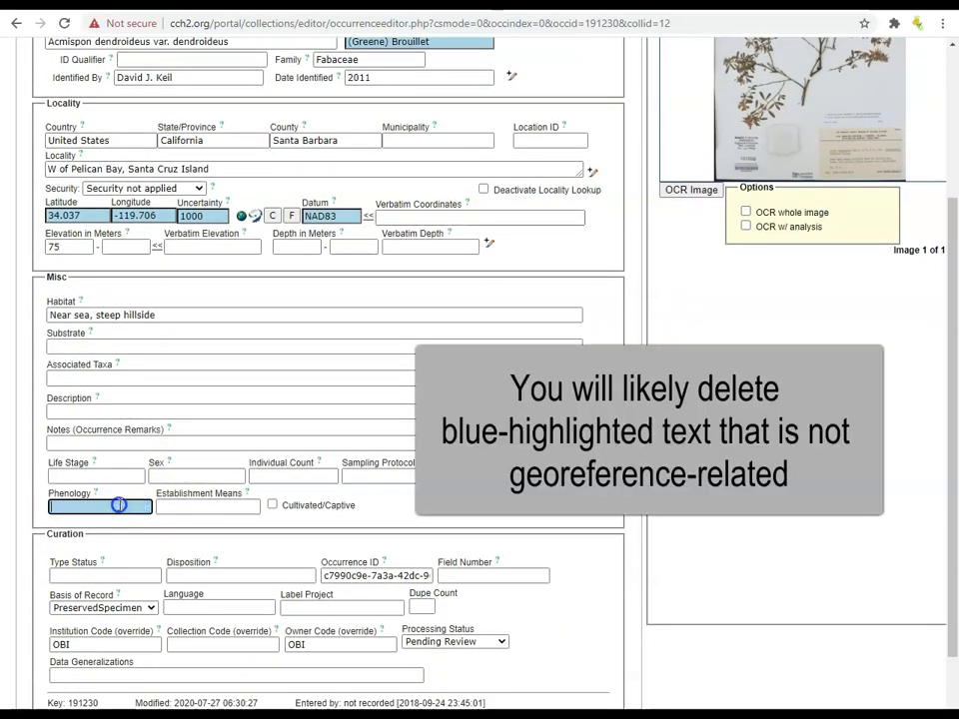
{"action": "left_click", "coordinate": [216, 505]}
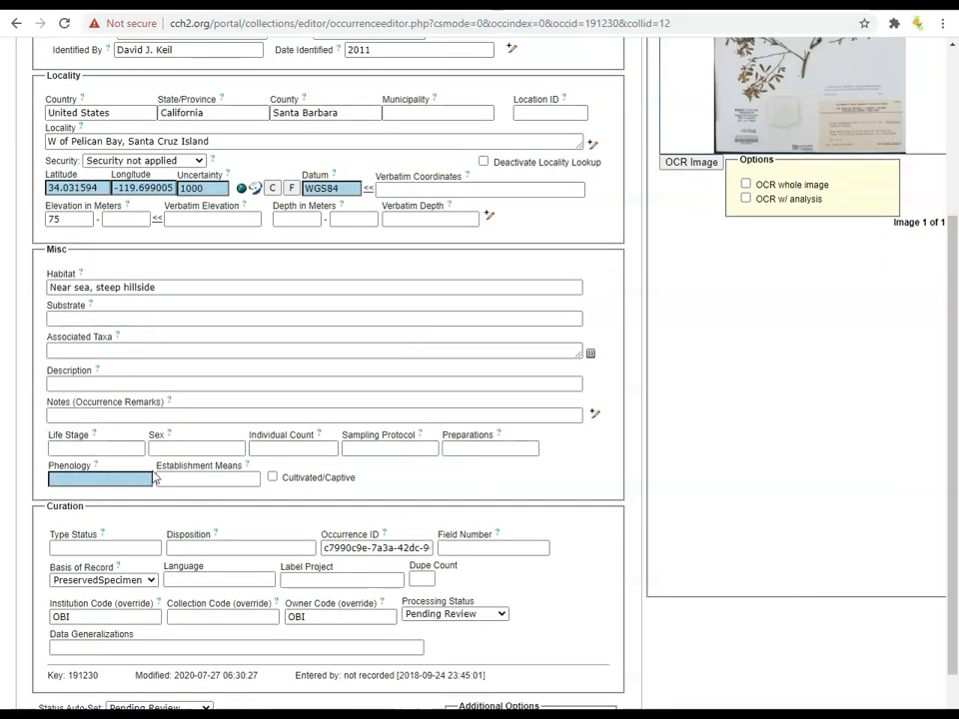
Step: Move the Point-Radius Aid marker west of Pelican Bay to 34.035506, -119.705871 and submit the coordinates with 1000 m uncertainty
{"action": "scroll", "coordinate": [155, 479], "scroll_direction": "up", "scroll_amount": 5}
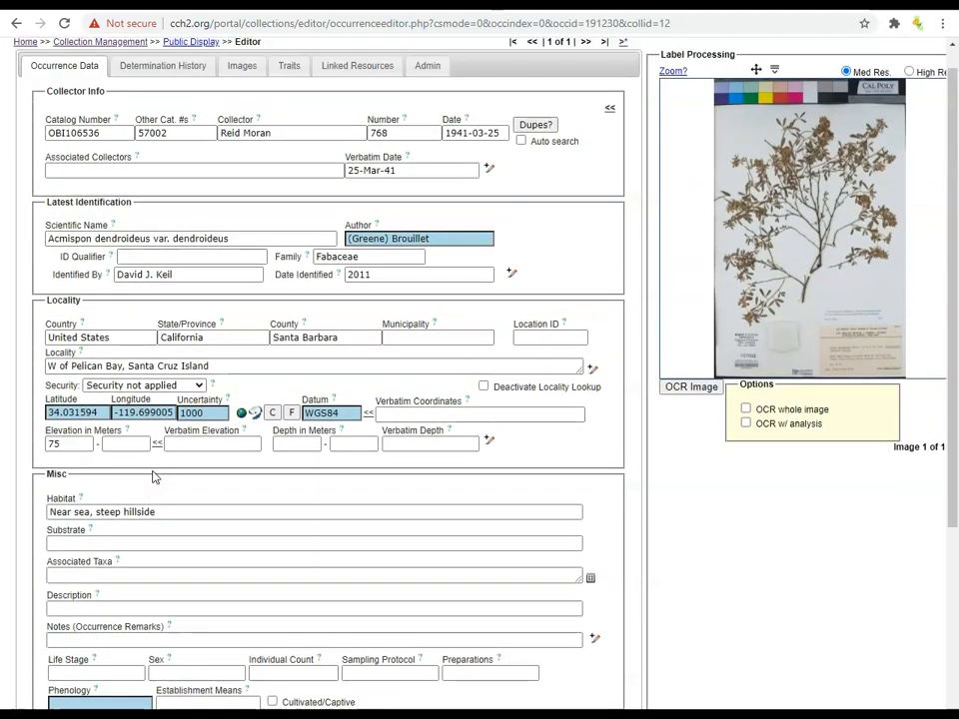
{"action": "left_click", "coordinate": [204, 418]}
{"action": "left_click", "coordinate": [241, 412]}
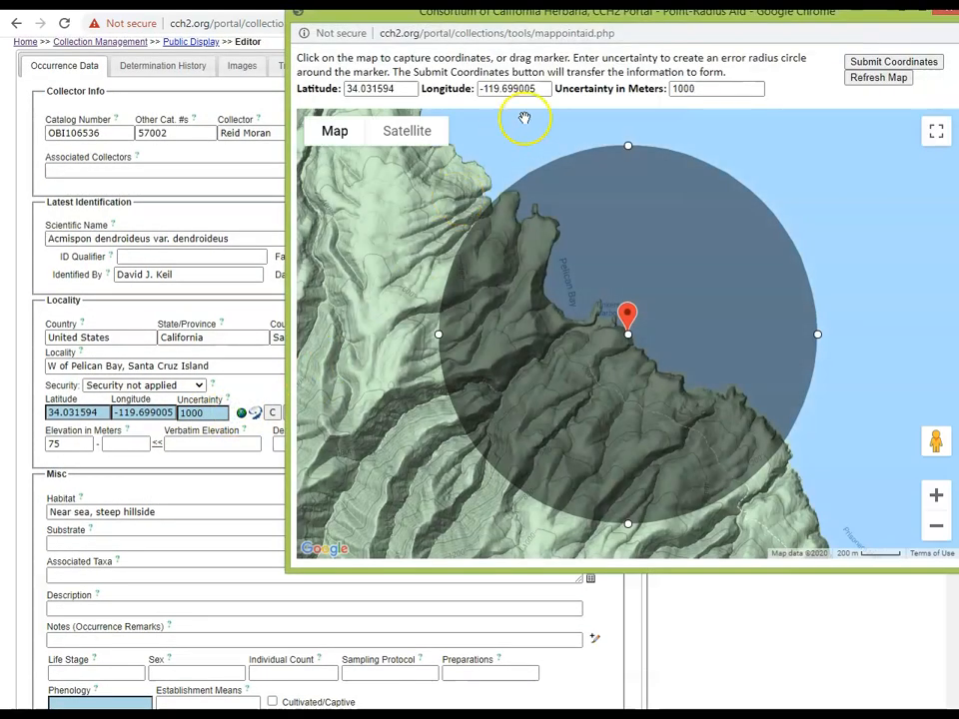
{"action": "left_click_drag", "start_coordinate": [658, 19], "coordinate": [611, 99]}
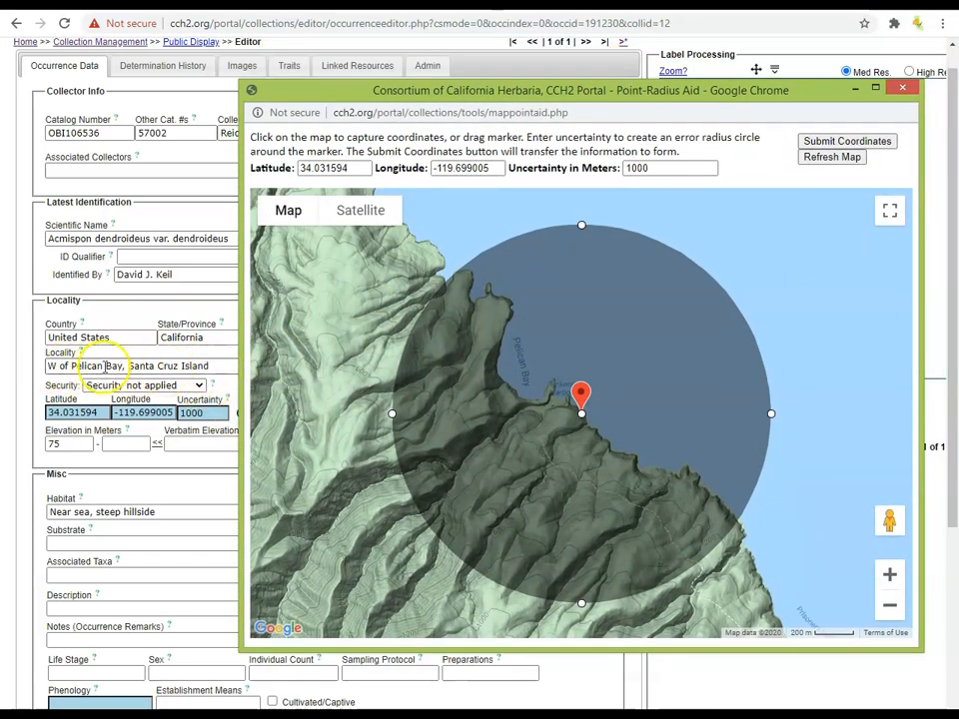
{"action": "mouse_move", "coordinate": [582, 394]}
{"action": "left_mouse_down"}
{"action": "mouse_move", "coordinate": [523, 383]}
{"action": "mouse_move", "coordinate": [461, 313]}
{"action": "left_mouse_up"}
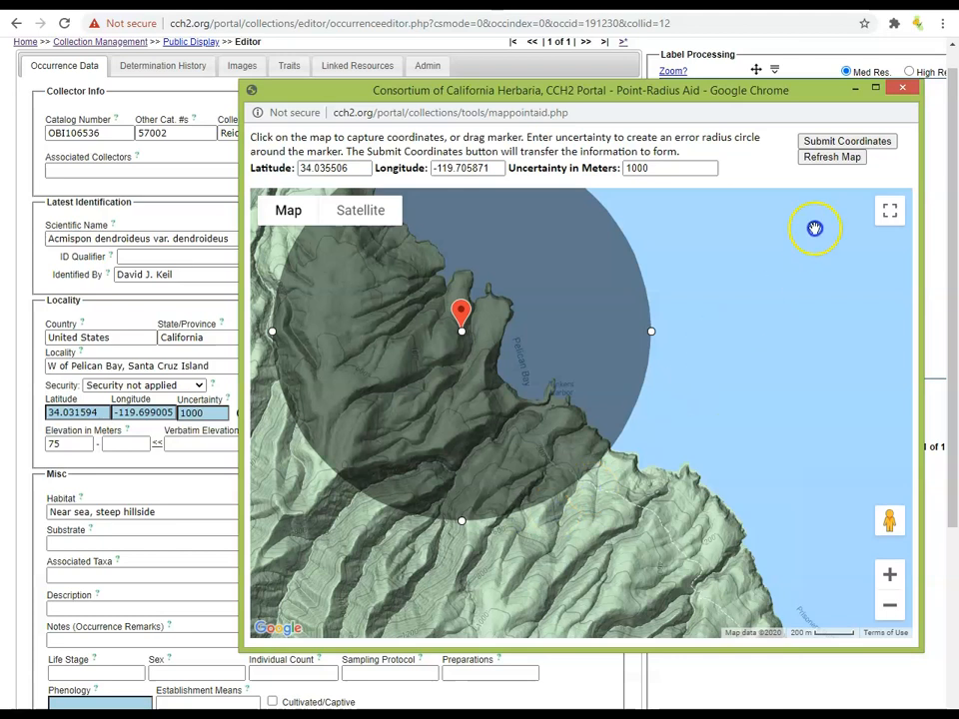
{"action": "left_click", "coordinate": [861, 142]}
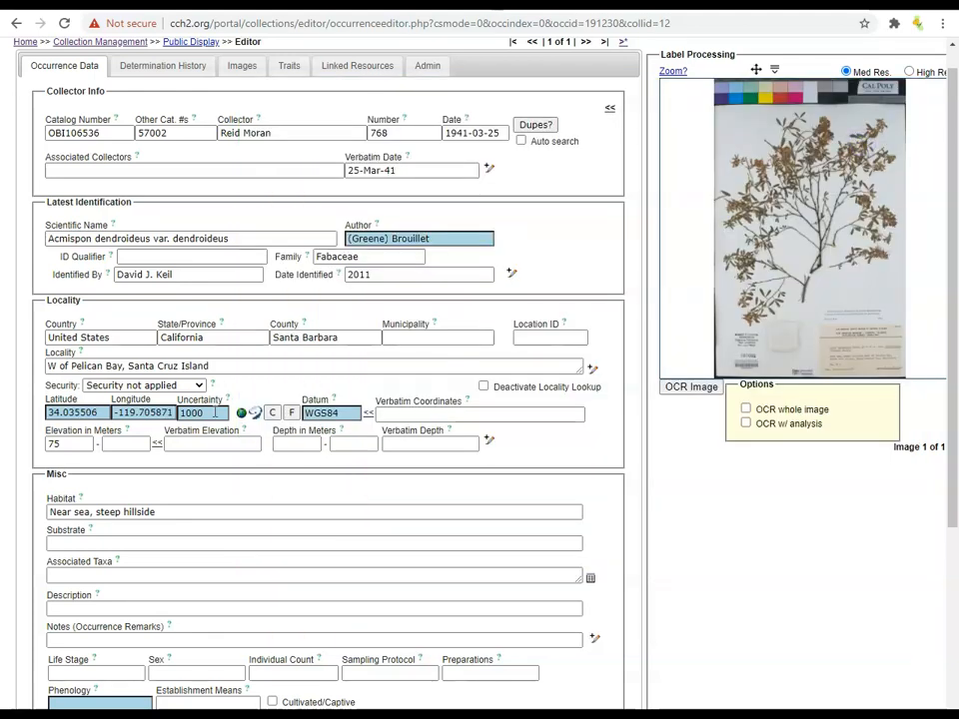
Step: Show the additional georeference fields of the Acmispon record and replace the georeferencer with your own username
{"action": "left_click", "coordinate": [491, 443]}
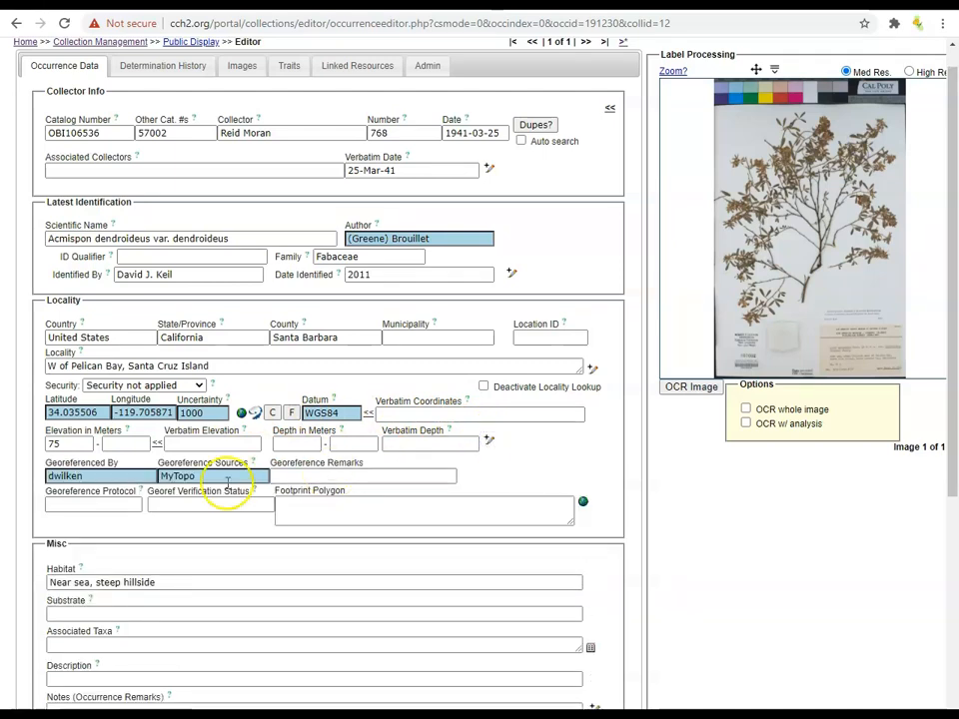
{"action": "double_click", "coordinate": [118, 476]}
{"action": "type", "text": "kdpea"}
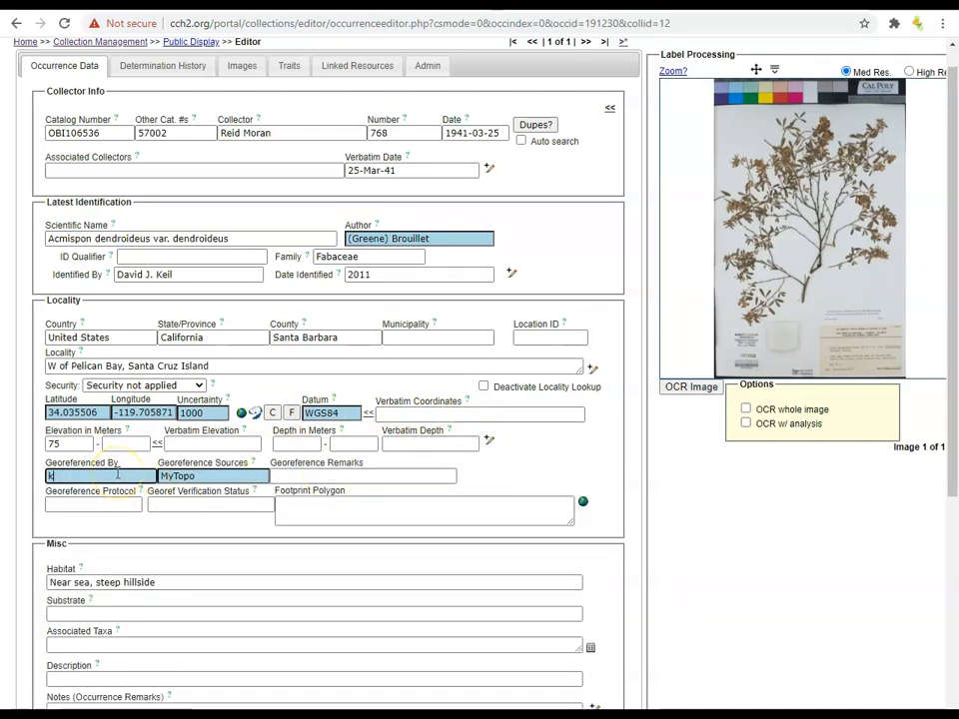
{"action": "key", "text": "Tab"}
{"action": "key", "text": "Tab"}
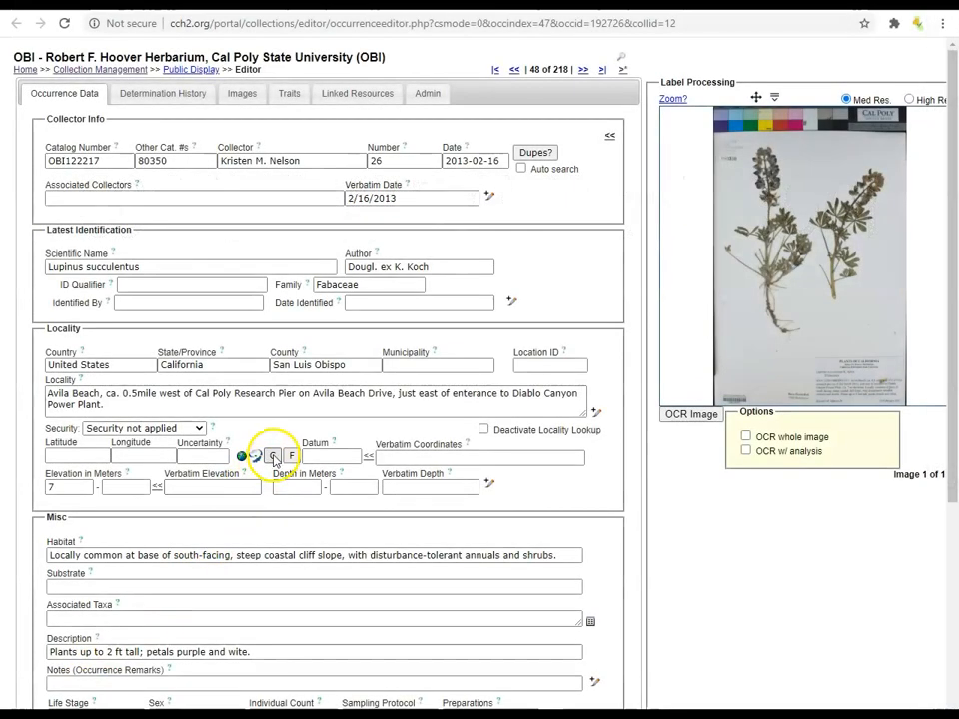
Step: Open the Georeference Clone Tool for the Lupinus succulentus record, review its locality text and keep the search on all collections
{"action": "left_click", "coordinate": [273, 456]}
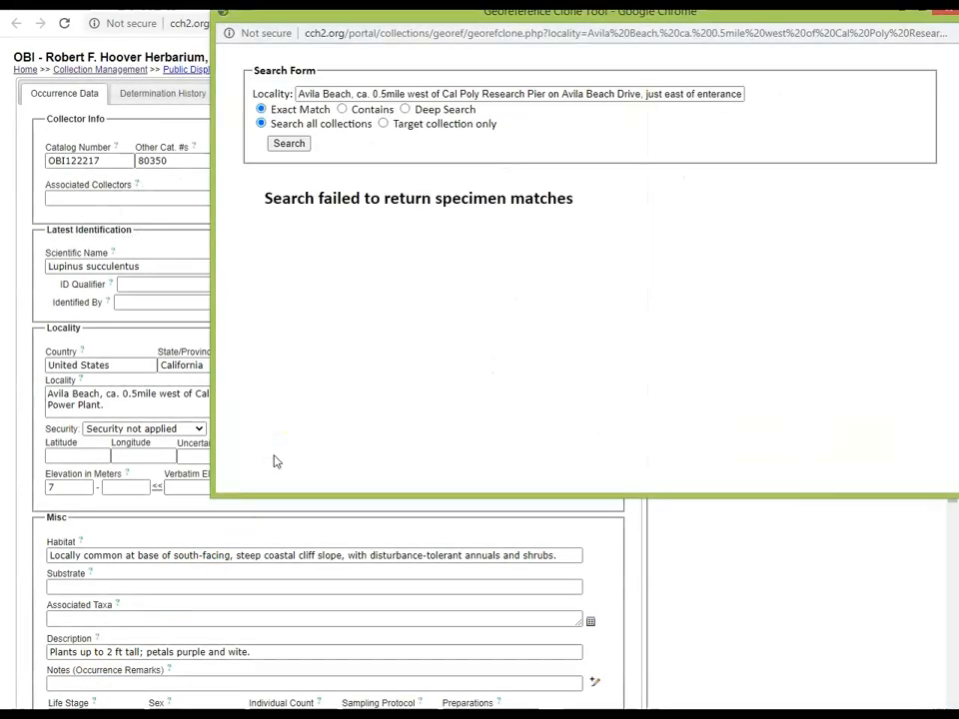
{"action": "left_click", "coordinate": [384, 310]}
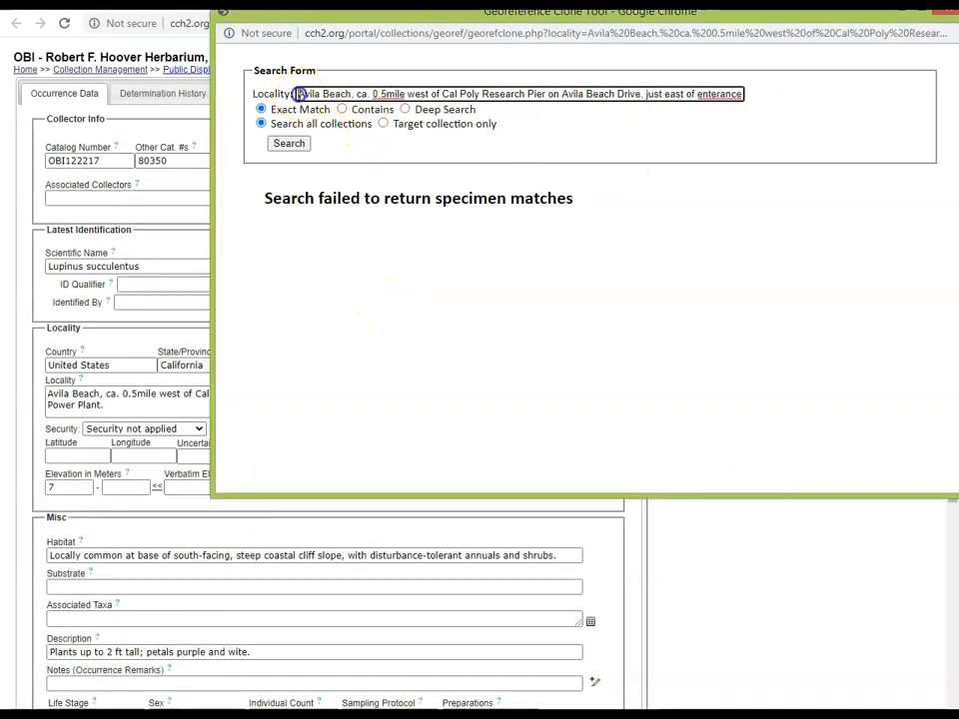
{"action": "left_click_drag", "start_coordinate": [297, 94], "coordinate": [648, 100]}
{"action": "left_click", "coordinate": [600, 129]}
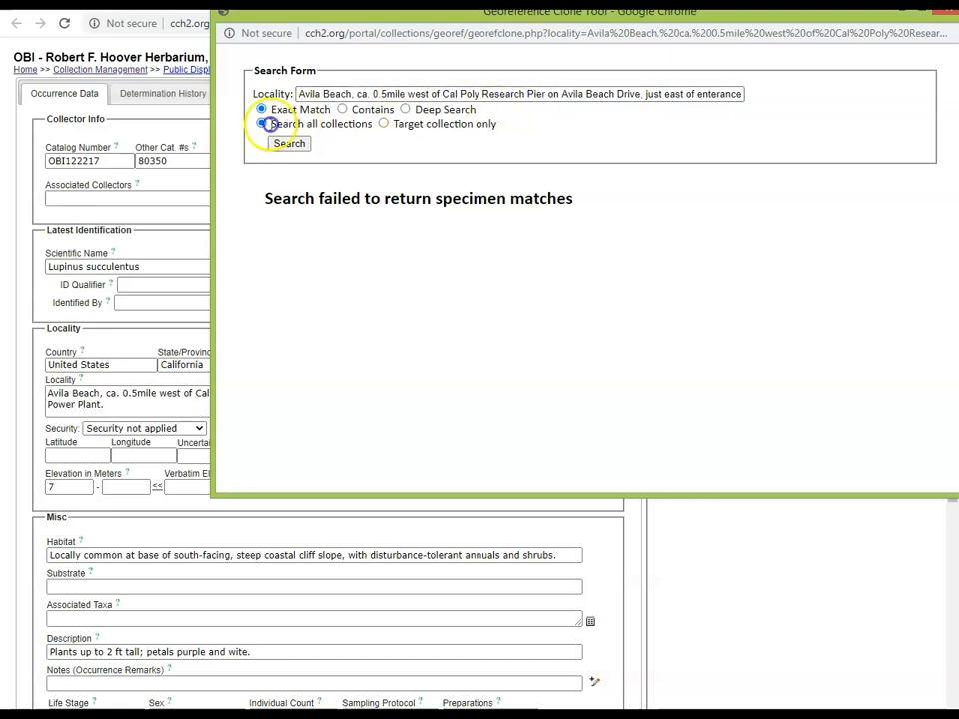
{"action": "left_click", "coordinate": [262, 124]}
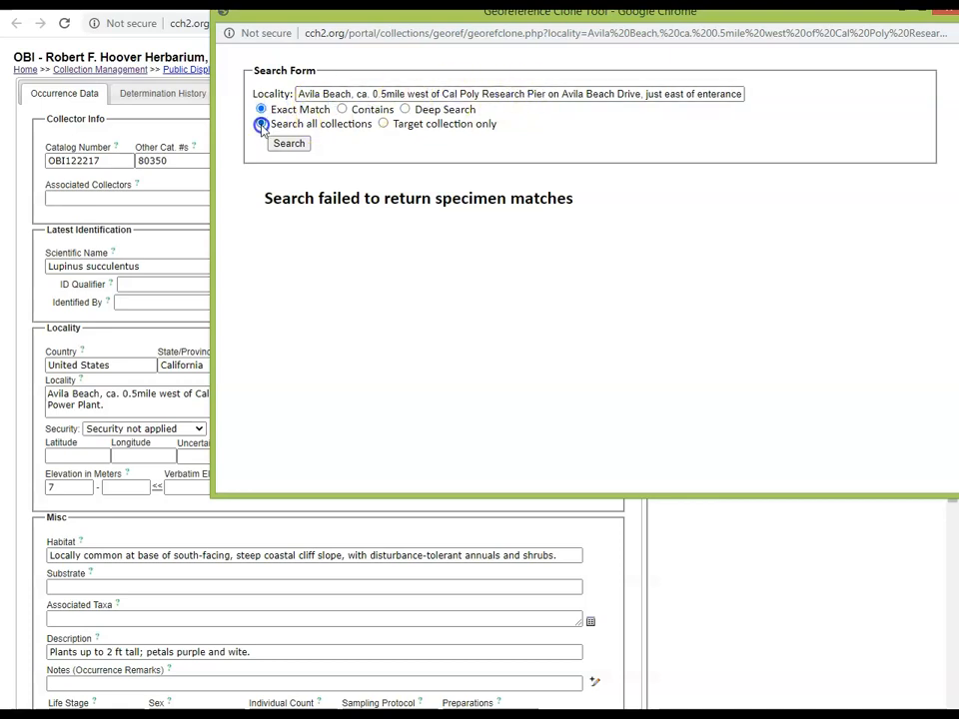
Step: Shorten the clone tool's locality to "Avila Beach", search with the Contains option and view the matching markers on the map
{"action": "left_click_drag", "start_coordinate": [352, 95], "coordinate": [798, 100]}
{"action": "key", "text": "Delete"}
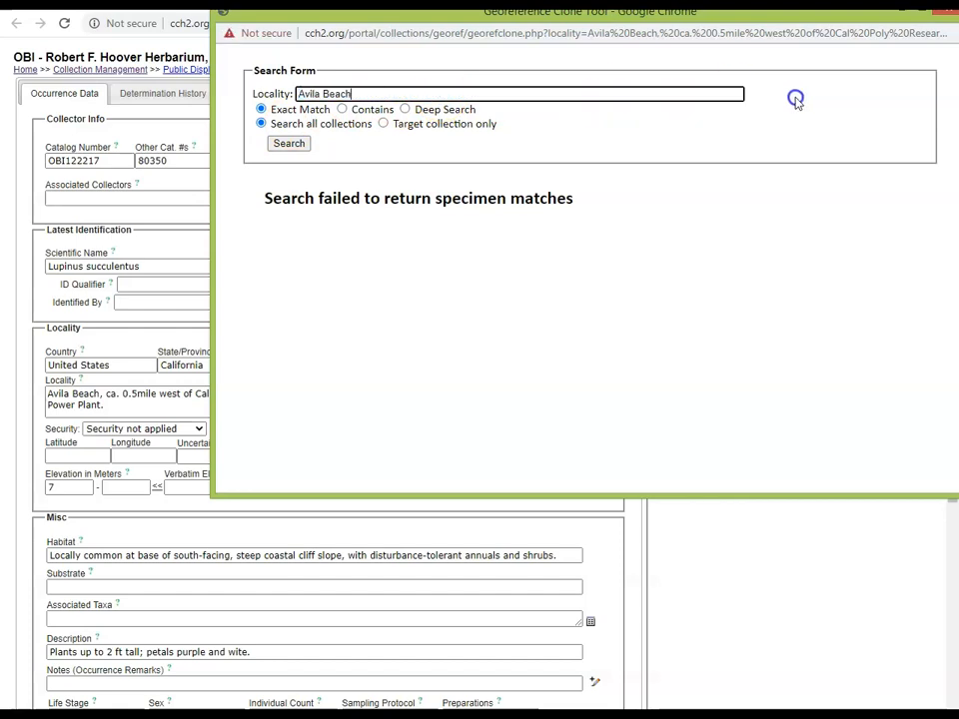
{"action": "left_click", "coordinate": [342, 109]}
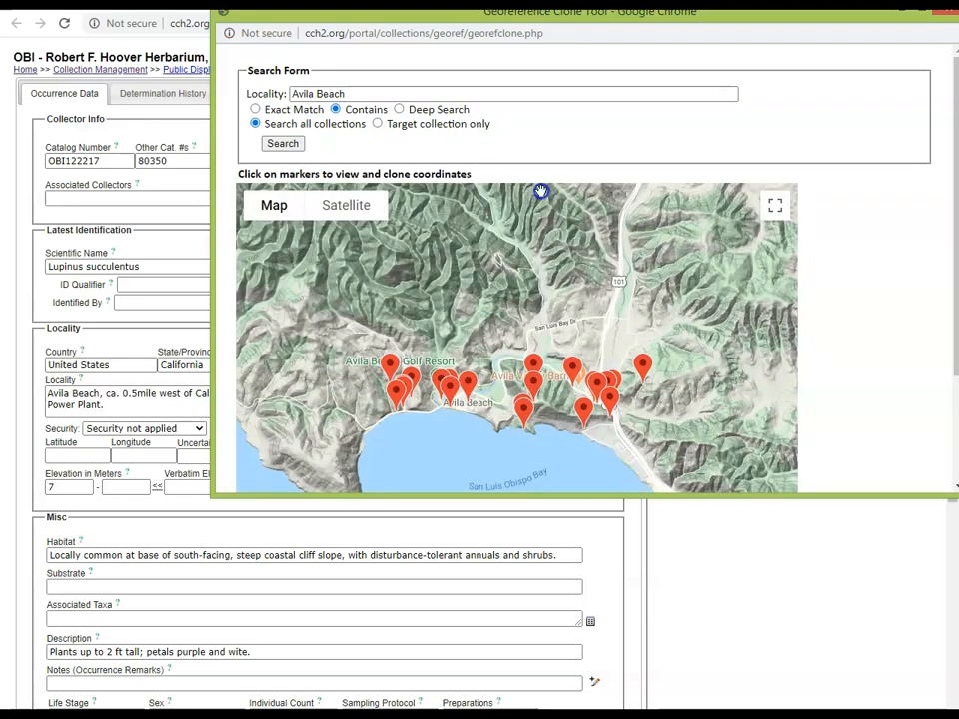
{"action": "scroll", "coordinate": [890, 356], "scroll_direction": "down", "scroll_amount": 1}
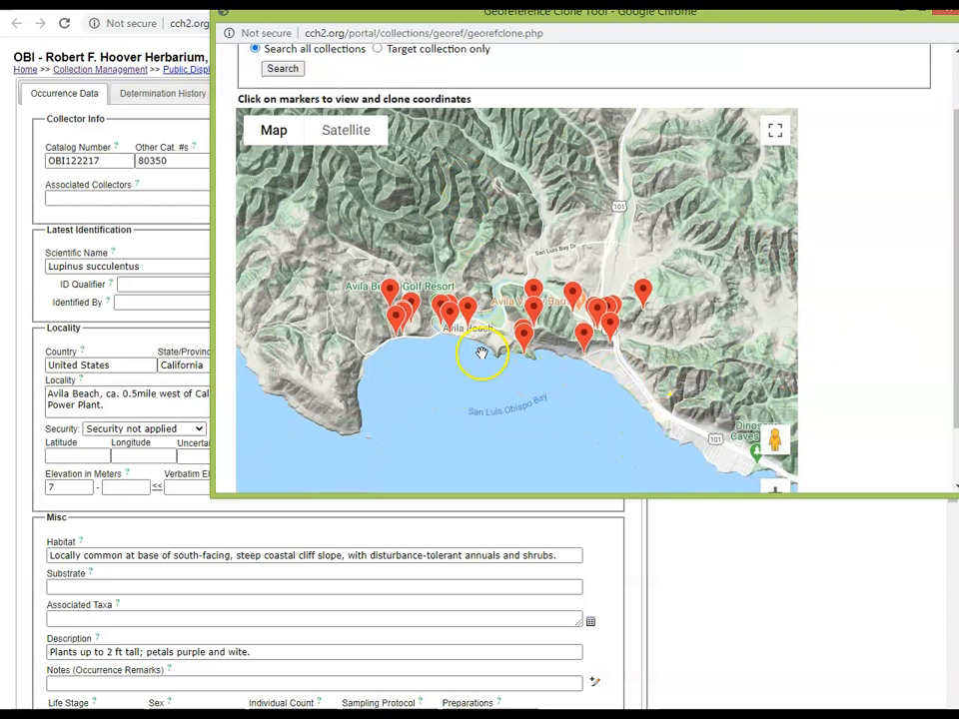
Step: Examine the locality descriptions and uncertainties of the clone tool's markers around Avila Beach
{"action": "scroll", "coordinate": [519, 88], "scroll_direction": "up", "scroll_amount": 1}
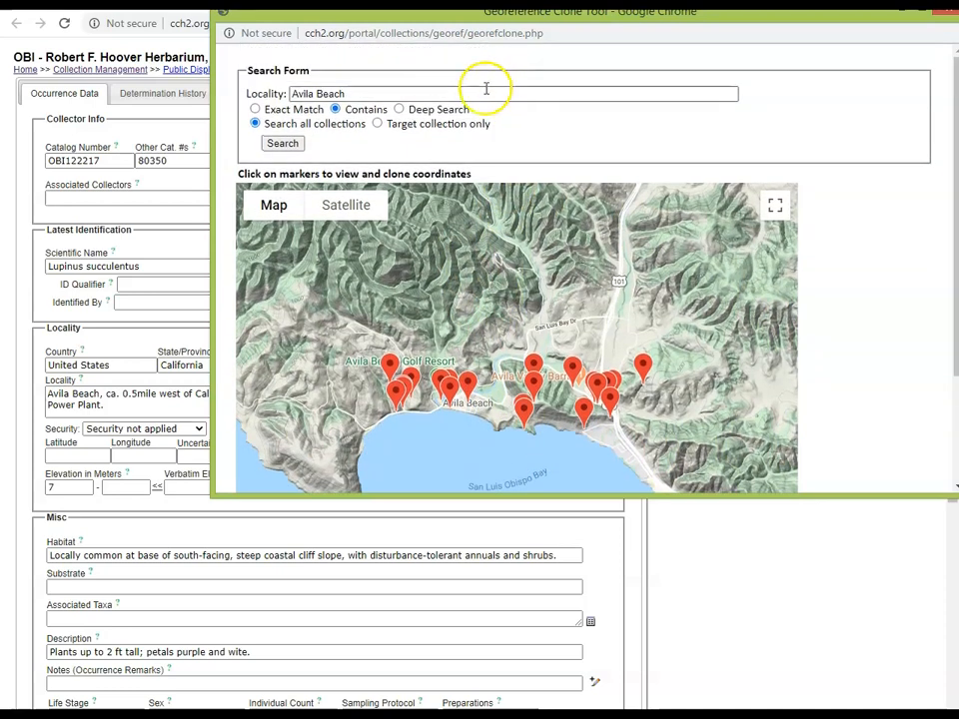
{"action": "scroll", "coordinate": [383, 91], "scroll_direction": "down", "scroll_amount": 1}
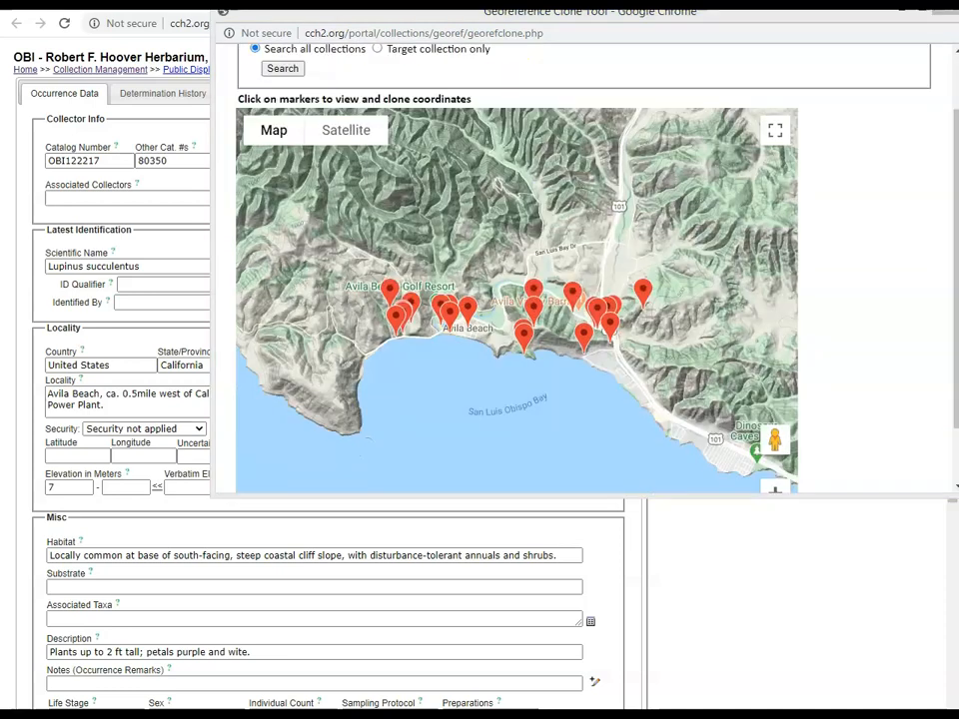
{"action": "left_click", "coordinate": [410, 298]}
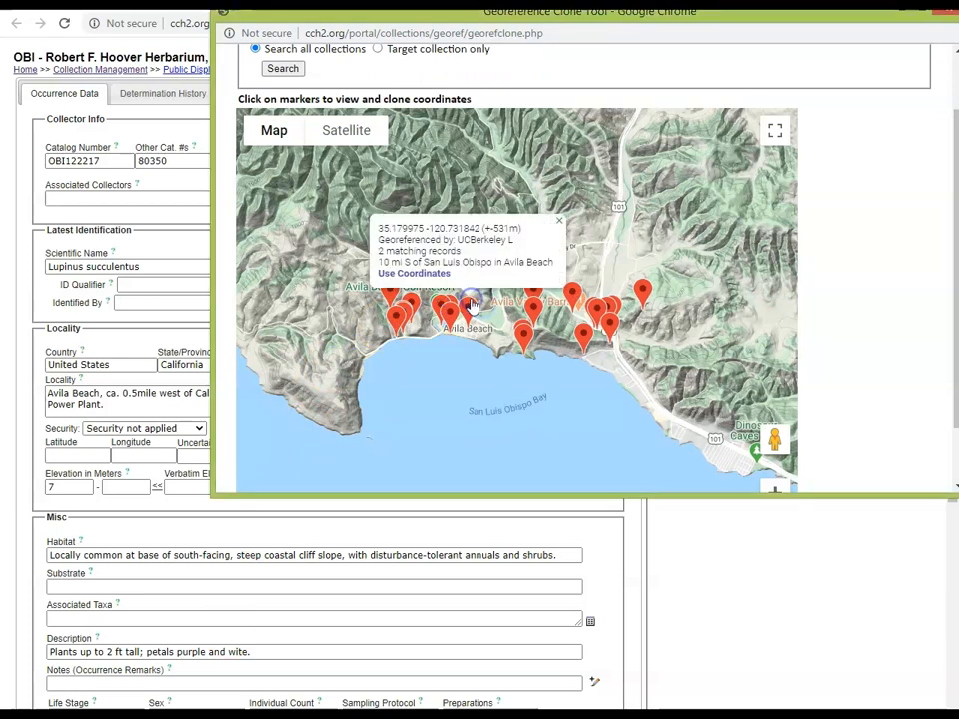
{"action": "left_click_drag", "start_coordinate": [378, 261], "coordinate": [552, 266]}
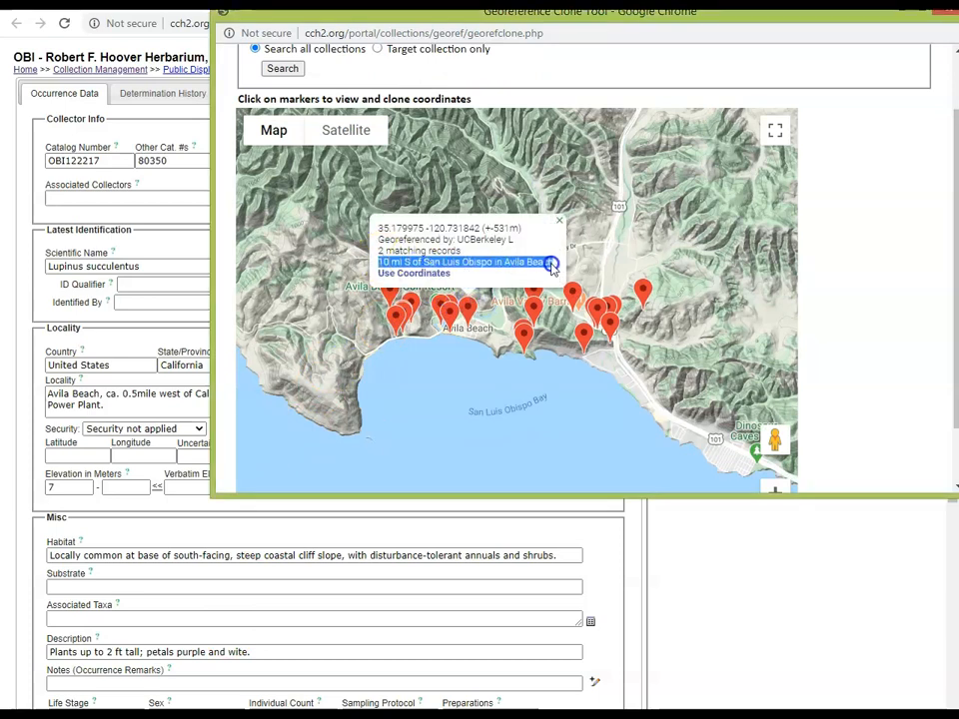
{"action": "left_click", "coordinate": [448, 308]}
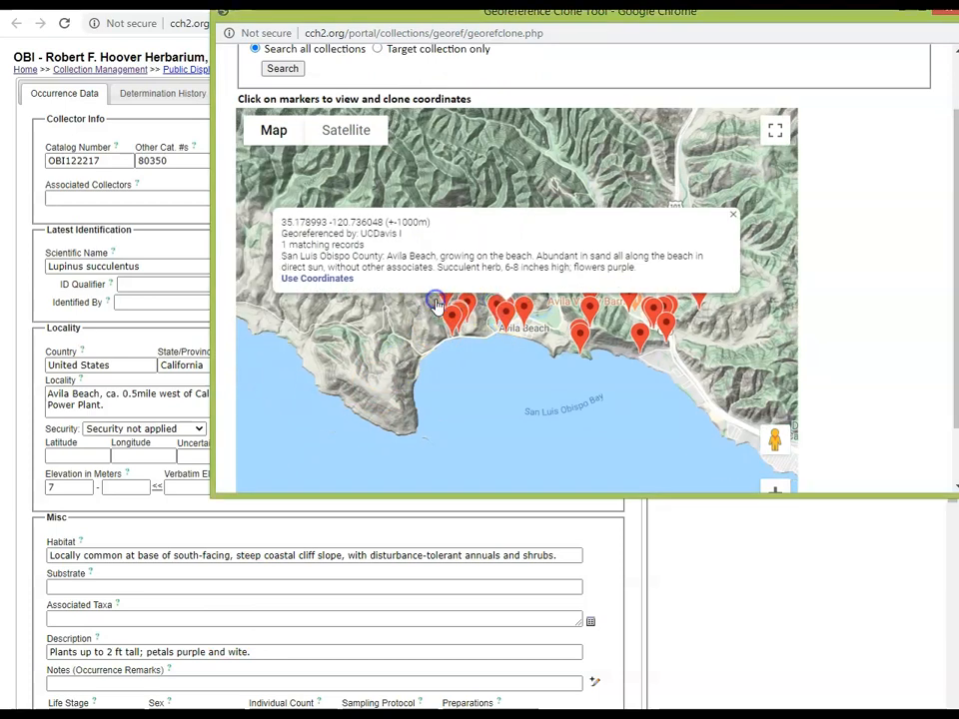
{"action": "left_click_drag", "start_coordinate": [290, 255], "coordinate": [689, 270]}
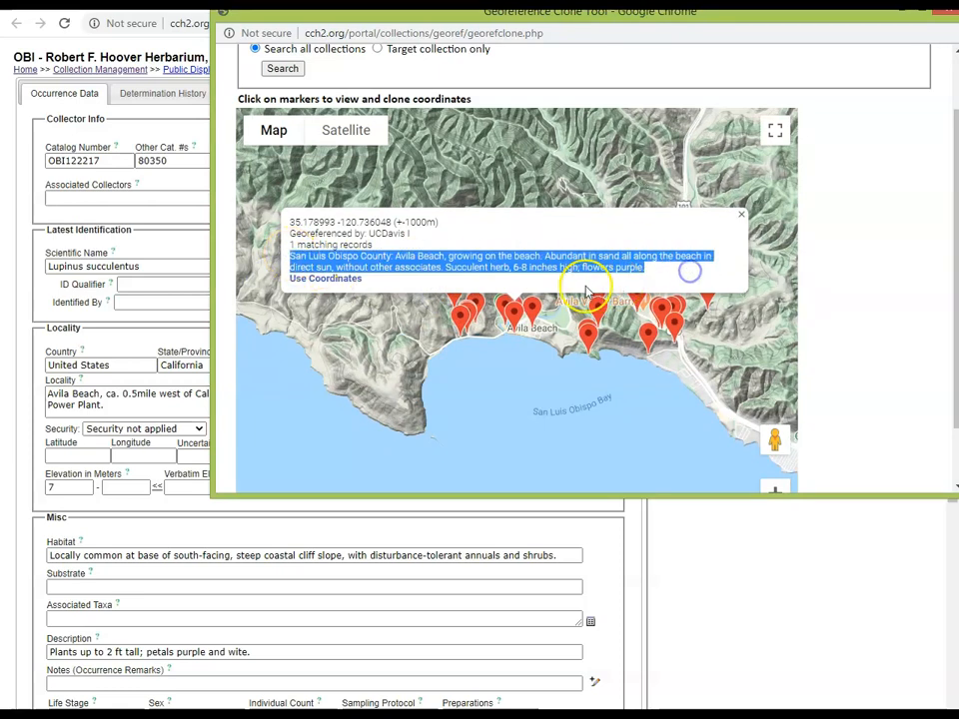
{"action": "left_click", "coordinate": [497, 334]}
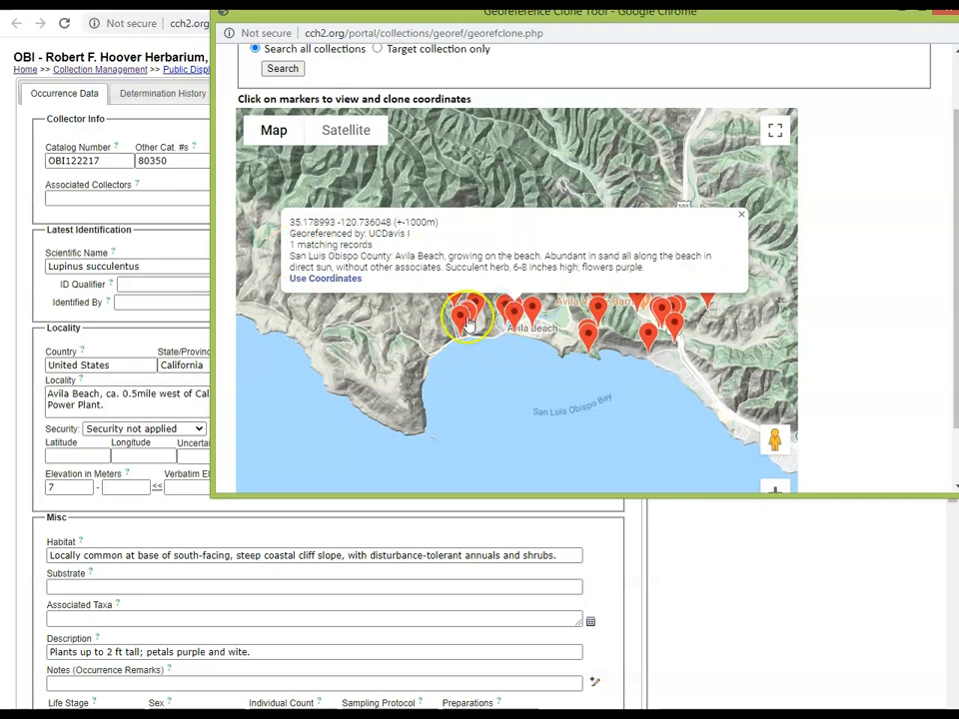
Step: Clone the coordinates 35.178302, -120.748299 from the Wild Cherry Ranch marker west of Avila Beach into the Lupinus succulentus record
{"action": "left_click", "coordinate": [460, 319]}
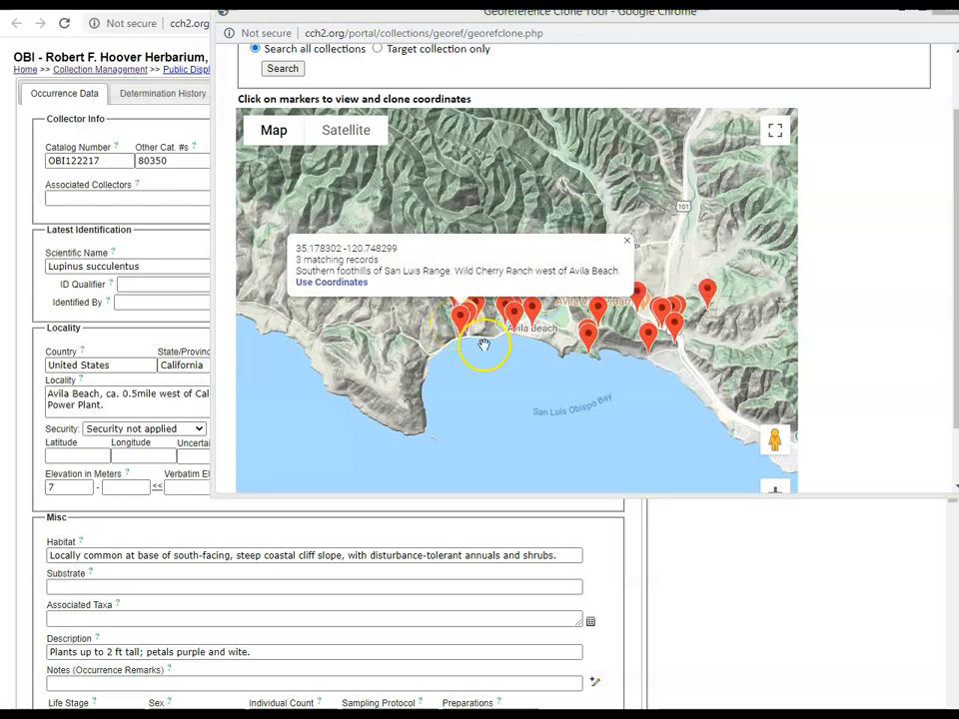
{"action": "left_click", "coordinate": [471, 321]}
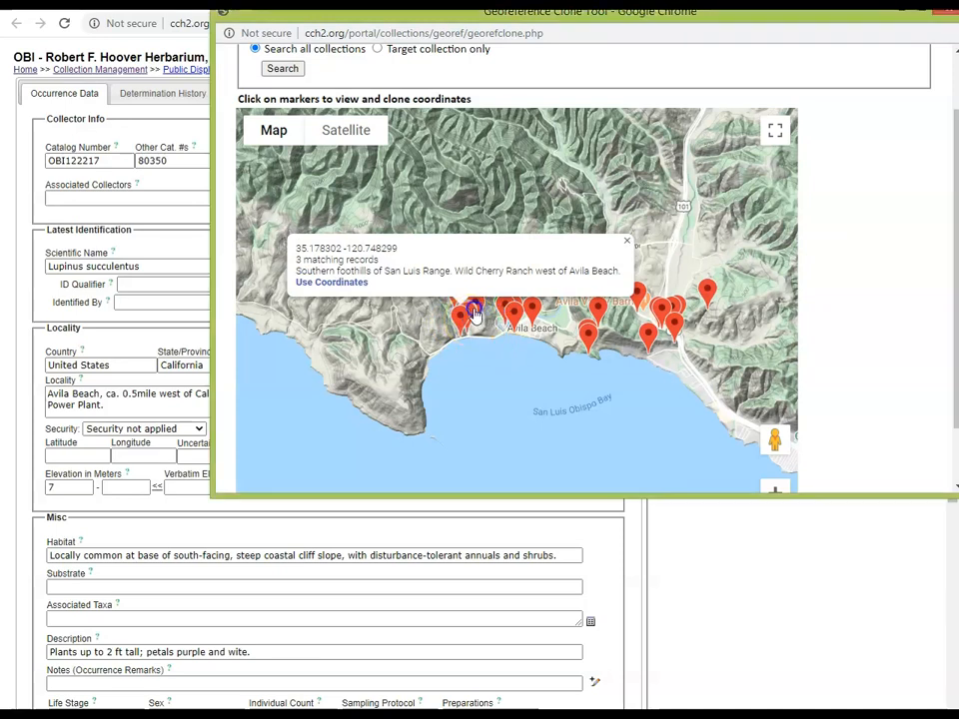
{"action": "left_click", "coordinate": [339, 282]}
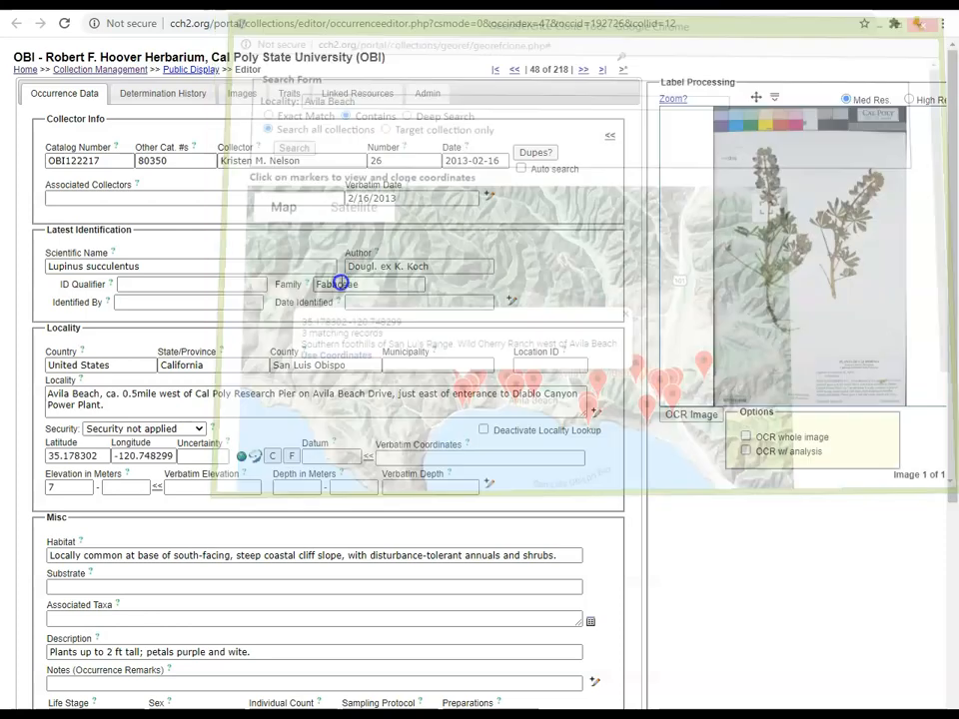
{"action": "left_click", "coordinate": [160, 456]}
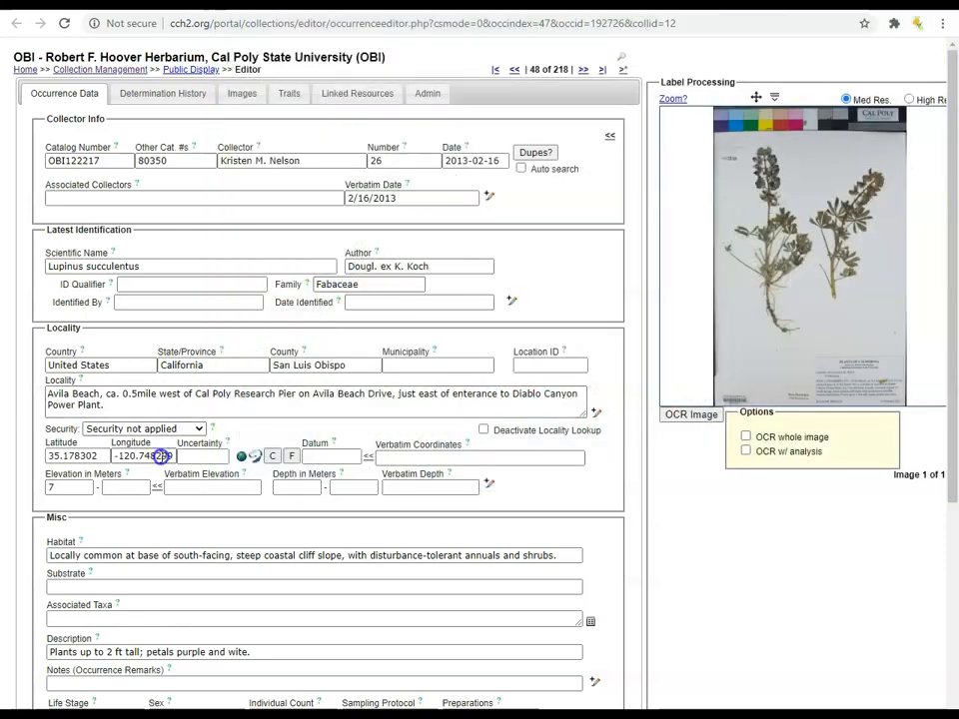
Step: Locate Cal Poly Pier in the Point-Radius Aid, move the marker west of it to 35.177291, -120.751461 and submit with 450 m uncertainty
{"action": "left_click", "coordinate": [241, 460]}
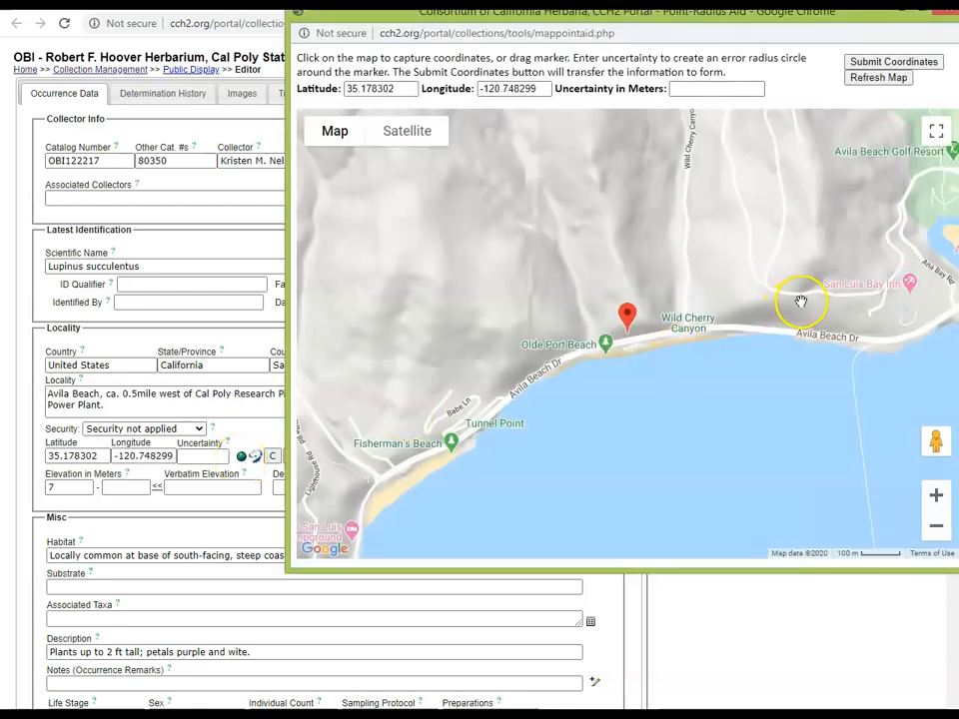
{"action": "left_click_drag", "start_coordinate": [800, 301], "coordinate": [621, 270]}
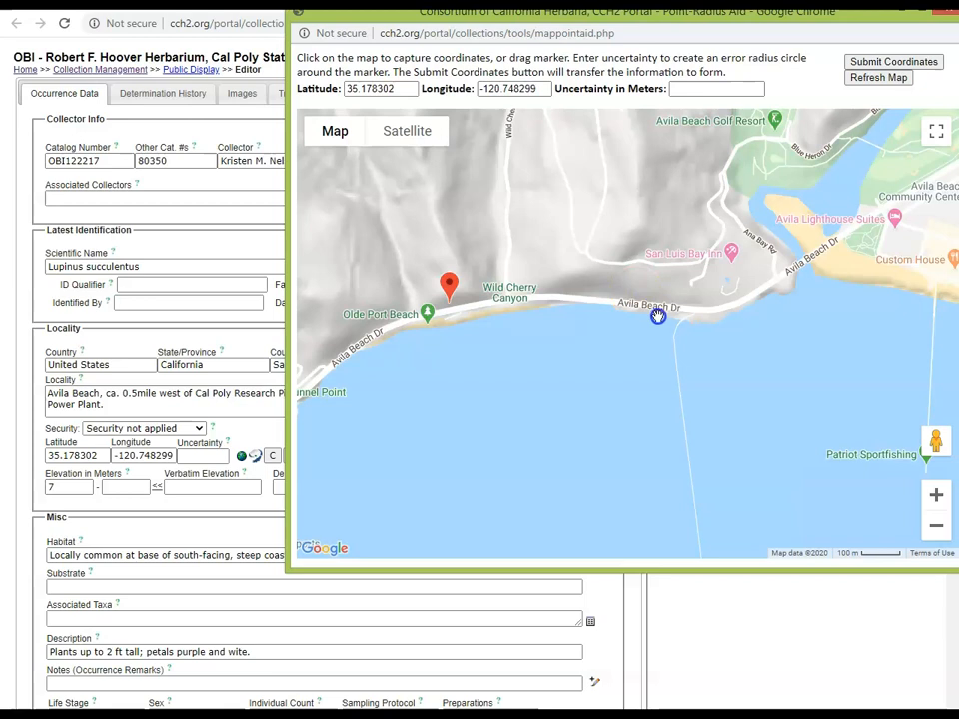
{"action": "scroll", "coordinate": [669, 344], "scroll_direction": "up", "scroll_amount": 1}
{"action": "left_click_drag", "start_coordinate": [696, 418], "coordinate": [671, 332]}
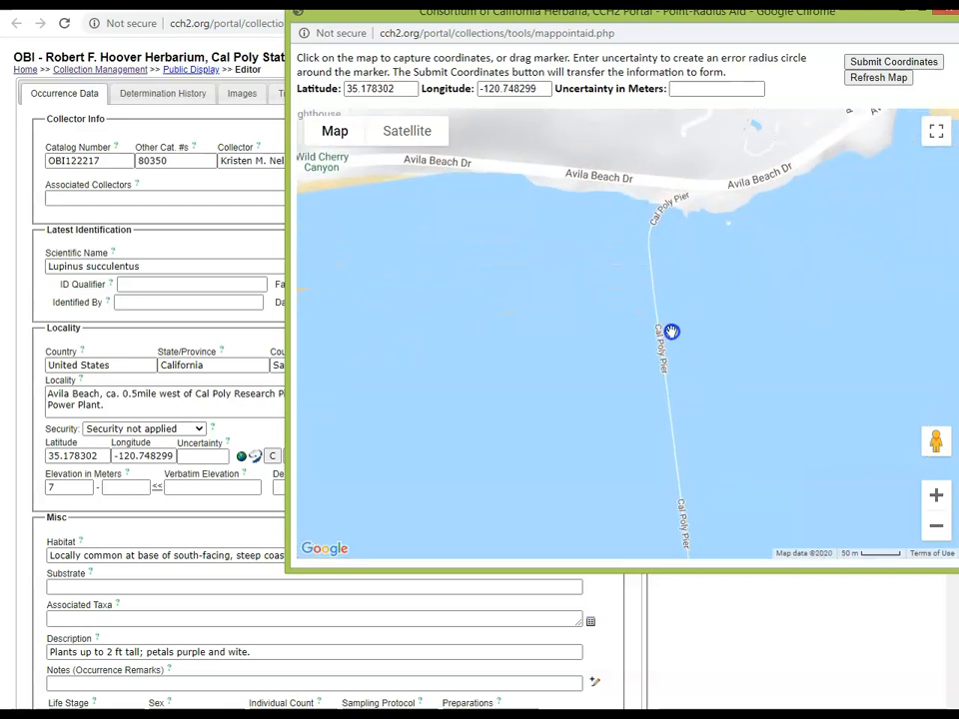
{"action": "left_click", "coordinate": [657, 317]}
{"action": "left_click_drag", "start_coordinate": [649, 237], "coordinate": [657, 314]}
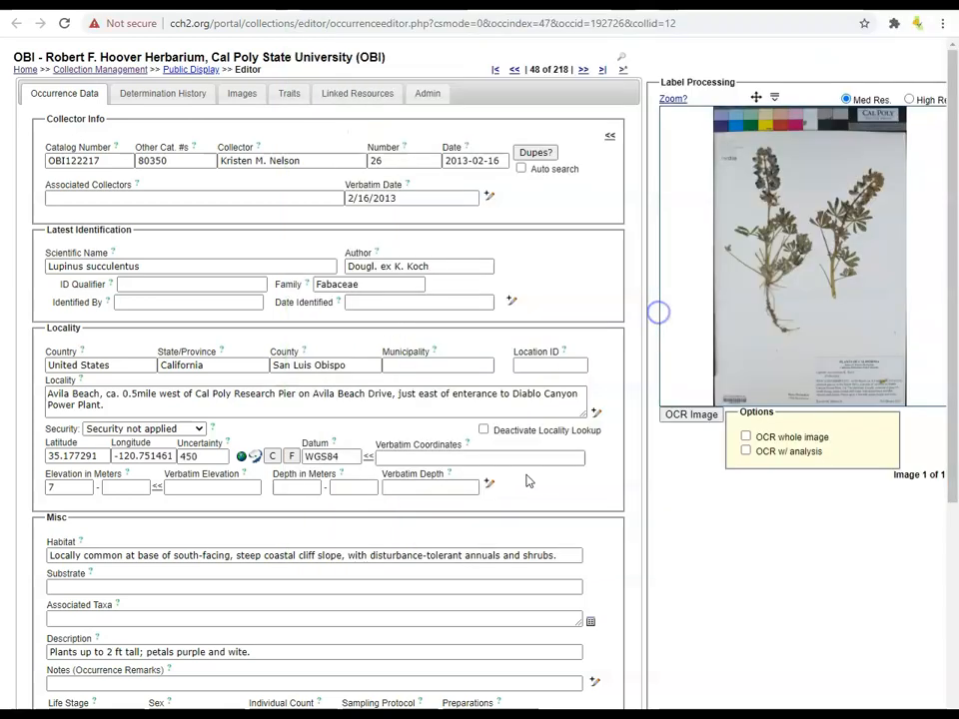
Step: Enter your username as georeferencer, Google Maps as source and "error radius to the entrance of Diablo Canyon" as georeference remarks, and save the record
{"action": "left_click", "coordinate": [491, 485]}
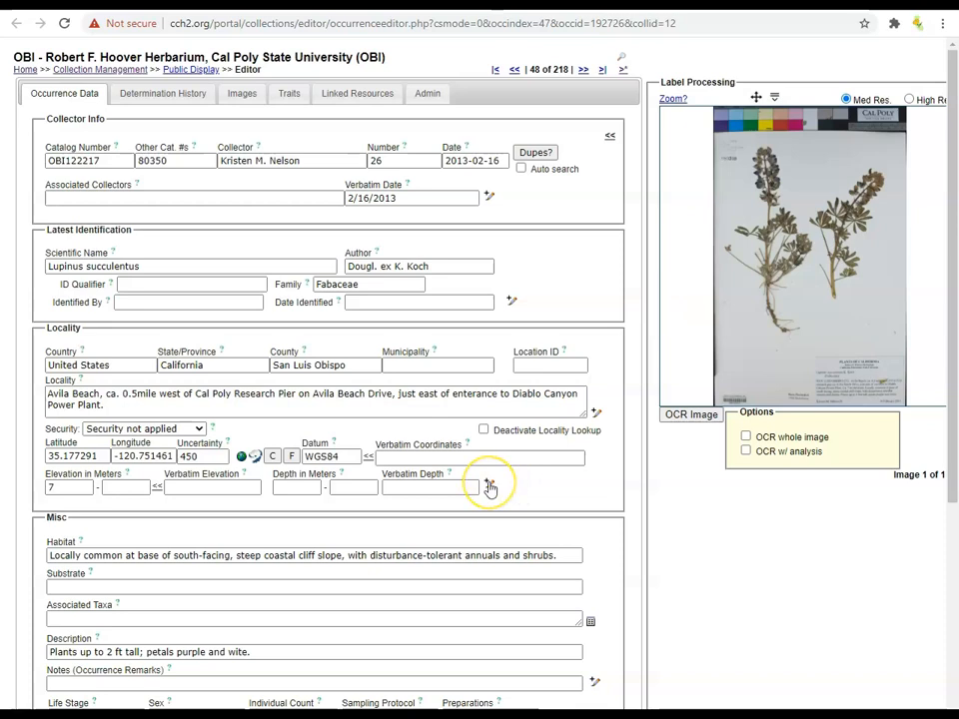
{"action": "left_click", "coordinate": [110, 518]}
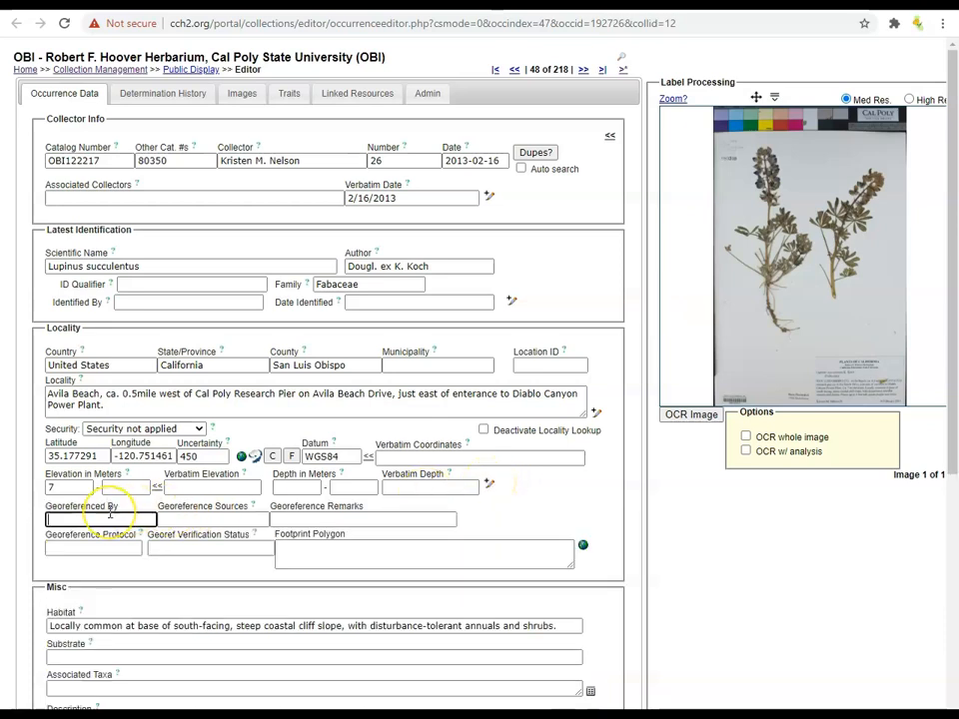
{"action": "key", "text": "Tab"}
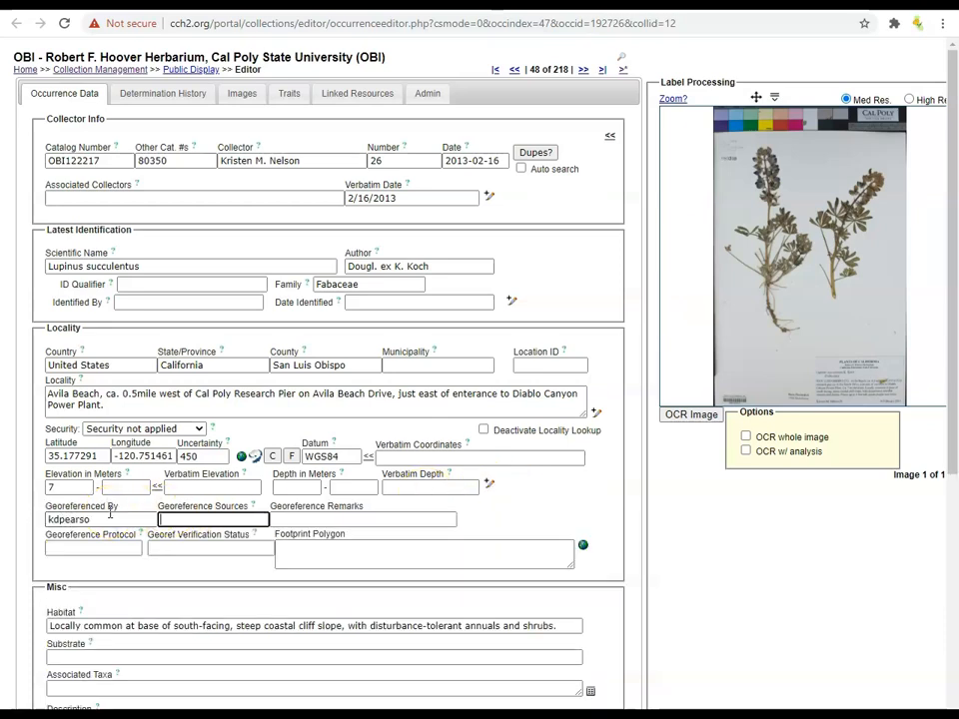
{"action": "key", "text": "Tab"}
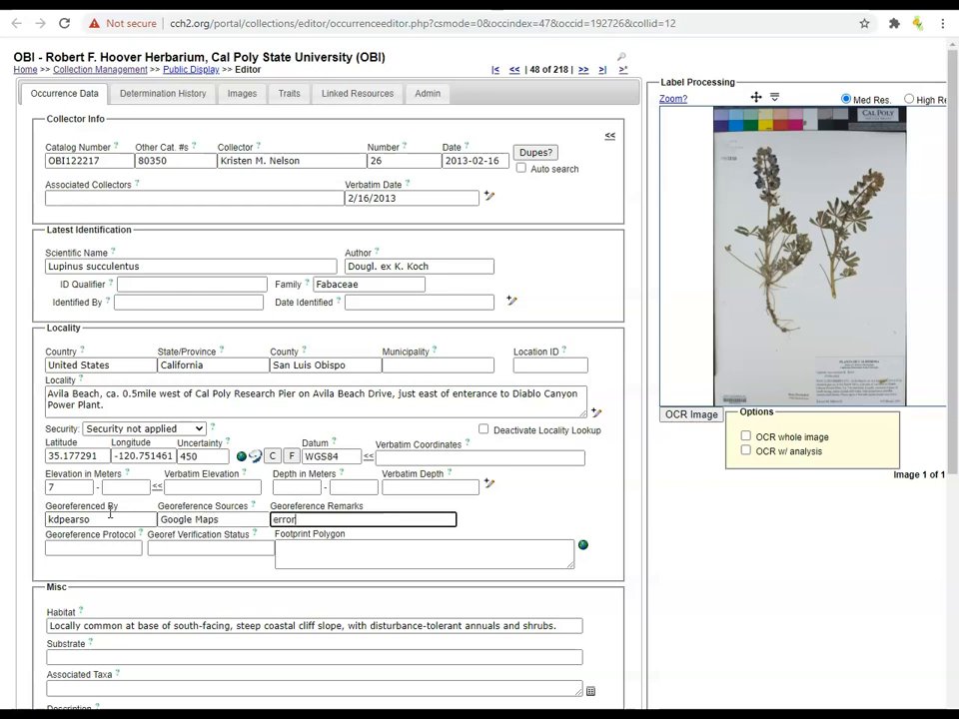
{"action": "type", "text": "error radius to the entrance of Diablo Canyon"}
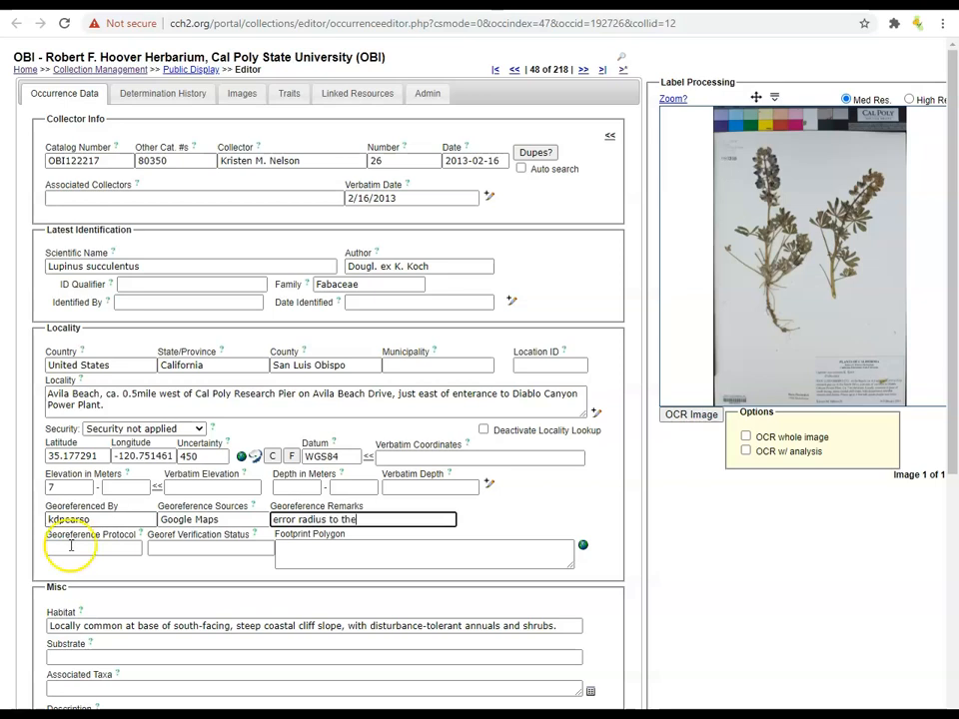
{"action": "left_click", "coordinate": [529, 527]}
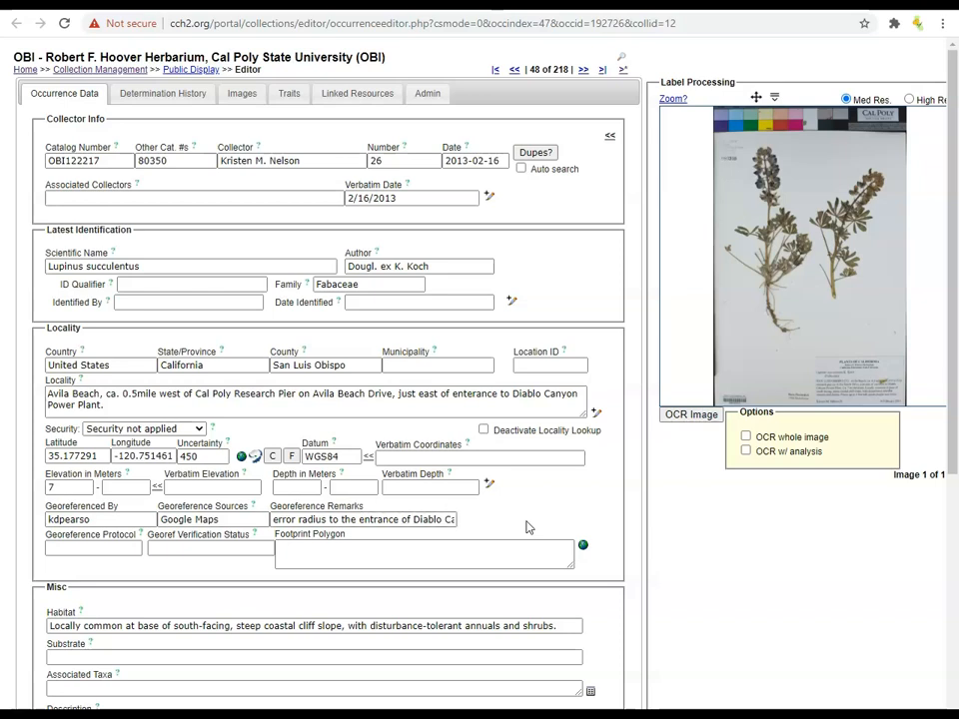
{"action": "scroll", "coordinate": [530, 527], "scroll_direction": "down", "scroll_amount": 5}
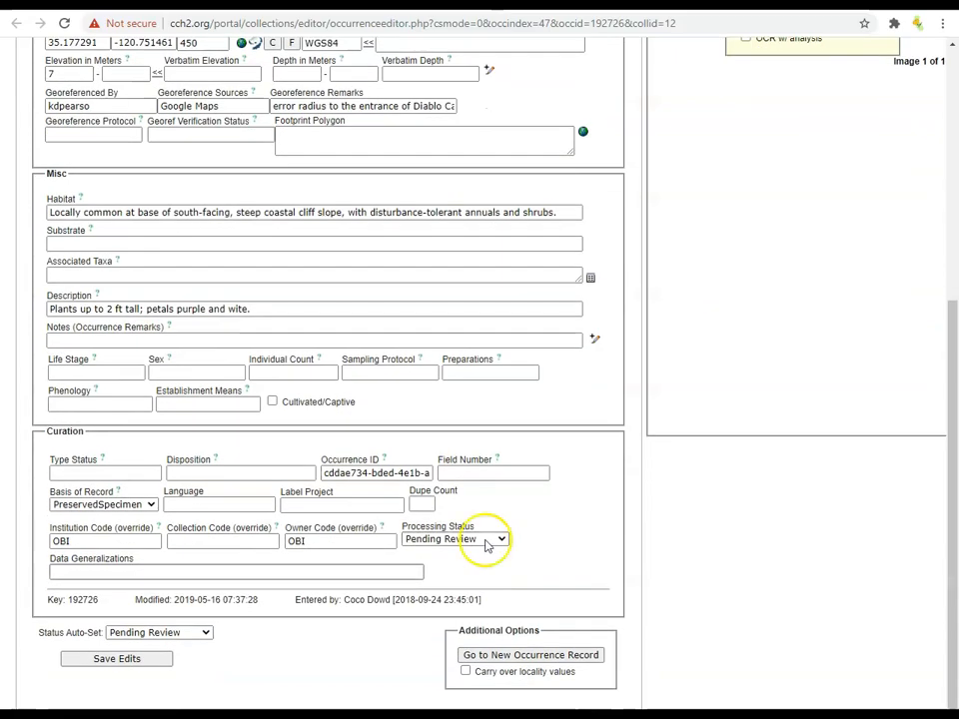
{"action": "left_click", "coordinate": [137, 658]}
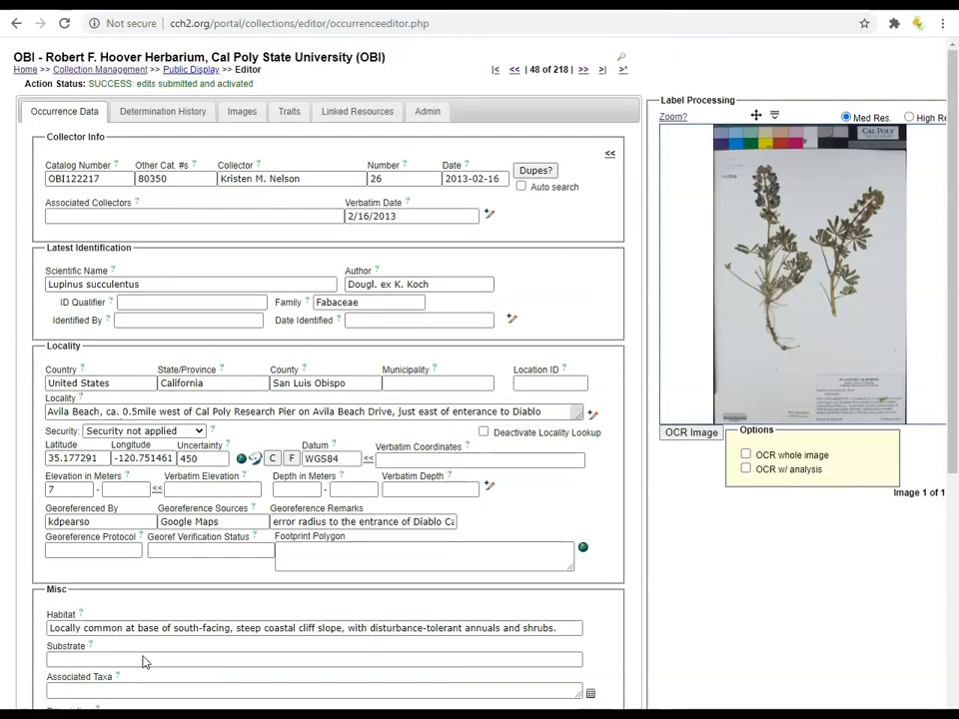